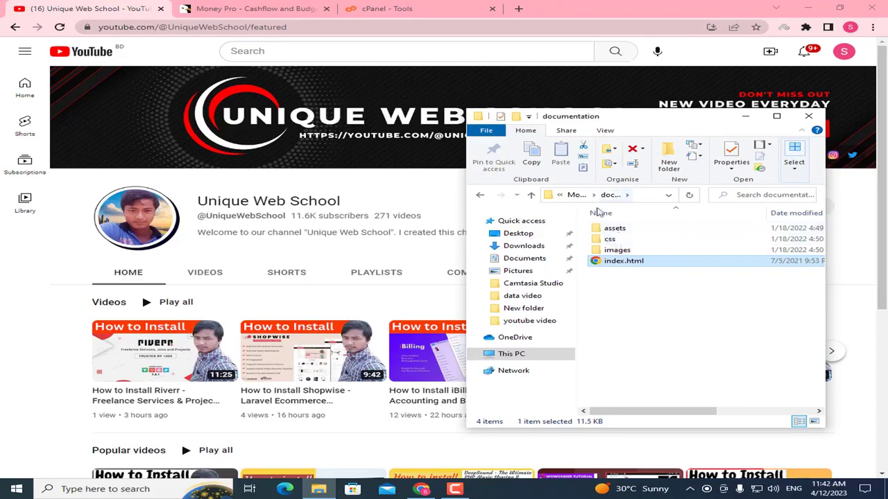
# - Open the documentation's index.html in a new browser tab and view its System Requirement section
pyautogui.moveTo(604, 269); pyautogui.dragTo(520, 9)
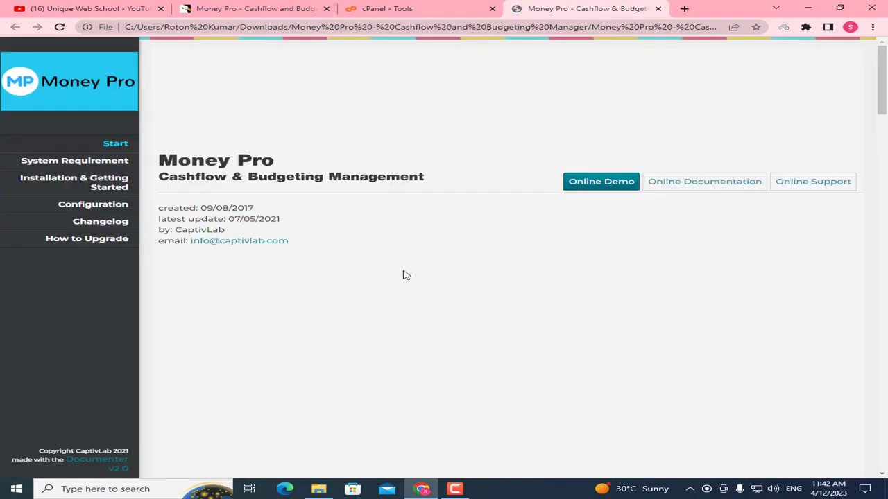
pyautogui.click(97, 160)
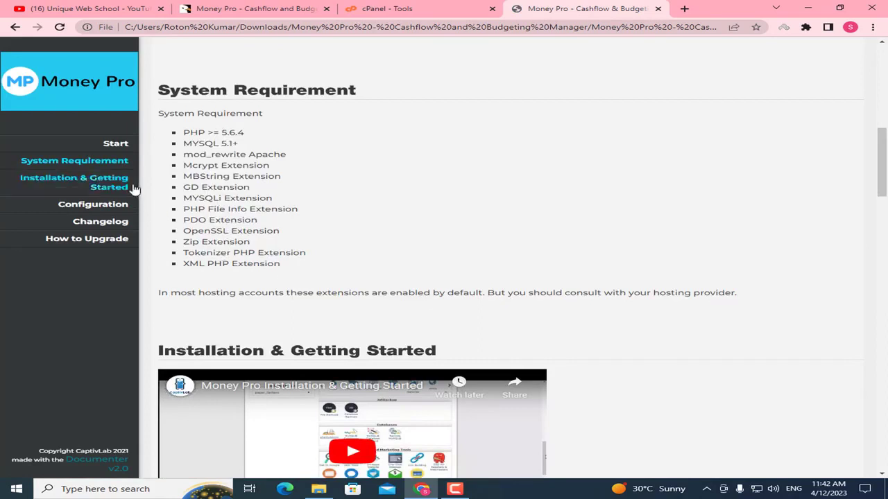
pyautogui.scroll(-4, 380, 277)
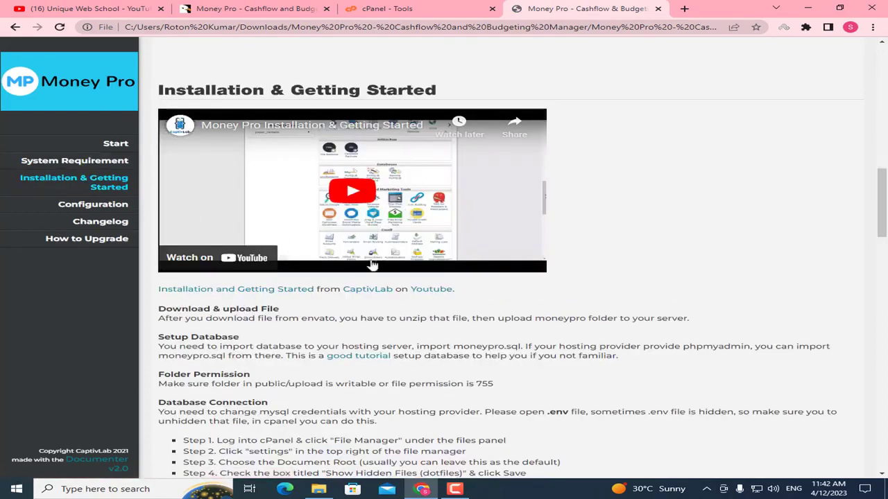
# - Read the Installation & Getting Started section, covering file upload, database setup, folder permission, .env settings and the default login
pyautogui.scroll(-1, 301, 324)
pyautogui.scroll(-2, 301, 323)
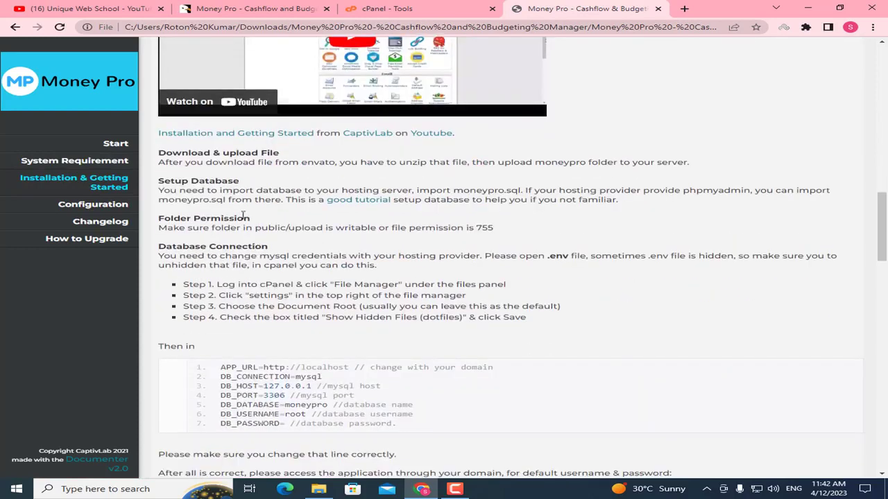
pyautogui.moveTo(245, 289); pyautogui.dragTo(294, 285)
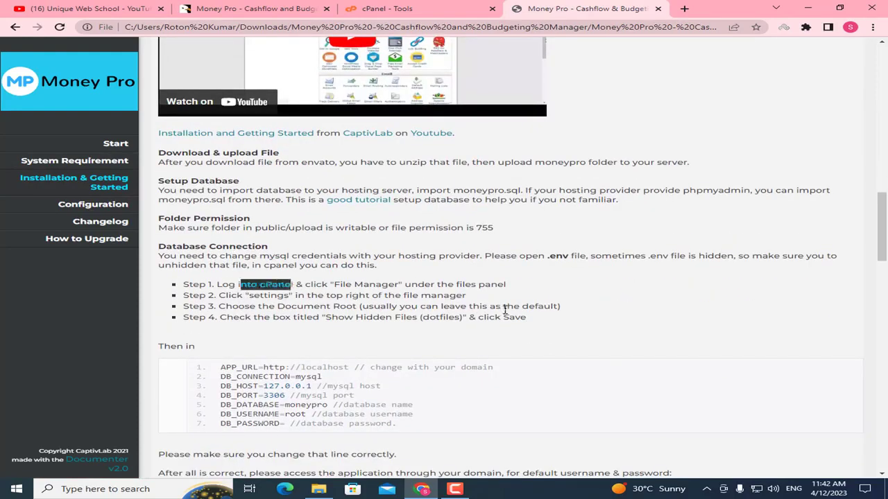
pyautogui.click(499, 309)
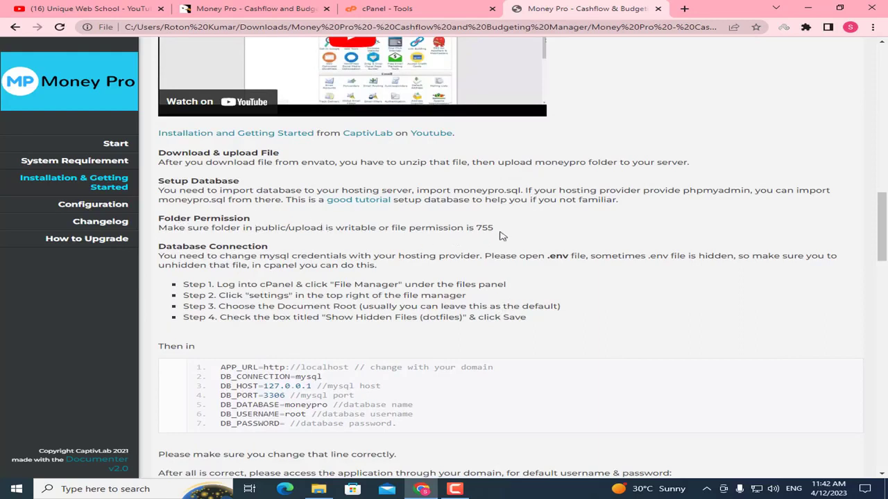
pyautogui.moveTo(499, 234); pyautogui.dragTo(402, 229)
pyautogui.click(376, 229)
pyautogui.scroll(-2, 208, 354)
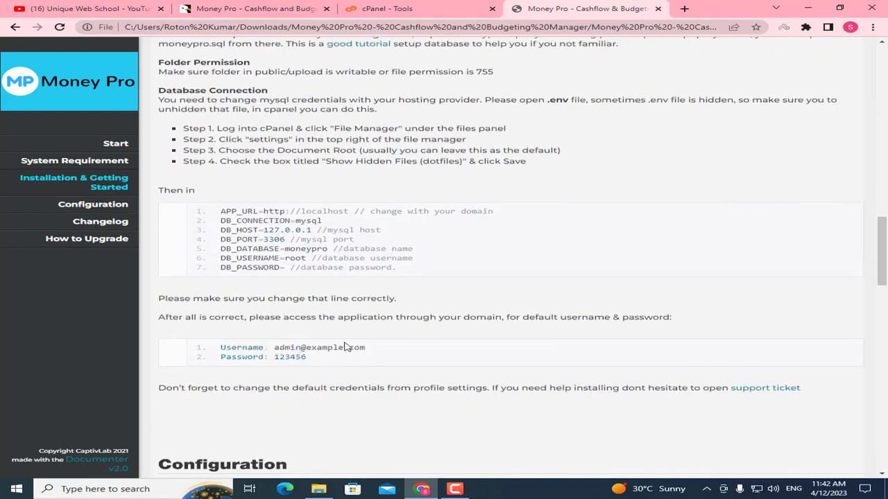
pyautogui.moveTo(284, 356); pyautogui.dragTo(300, 356)
pyautogui.scroll(-1, 299, 321)
pyautogui.scroll(-1, 314, 264)
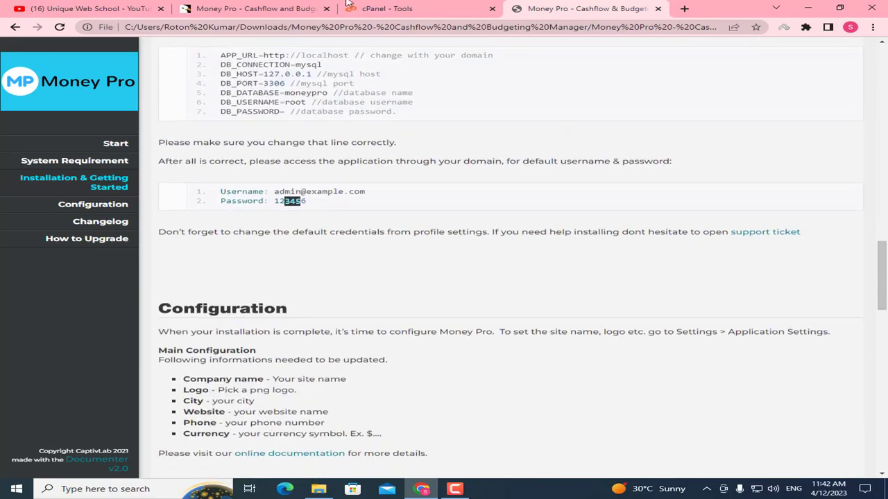
# - Switch to the cPanel page, then inspect the moneyprov3.1 folder in File Explorer and select moneyprov3.1.zip beside it
pyautogui.click(388, 7)
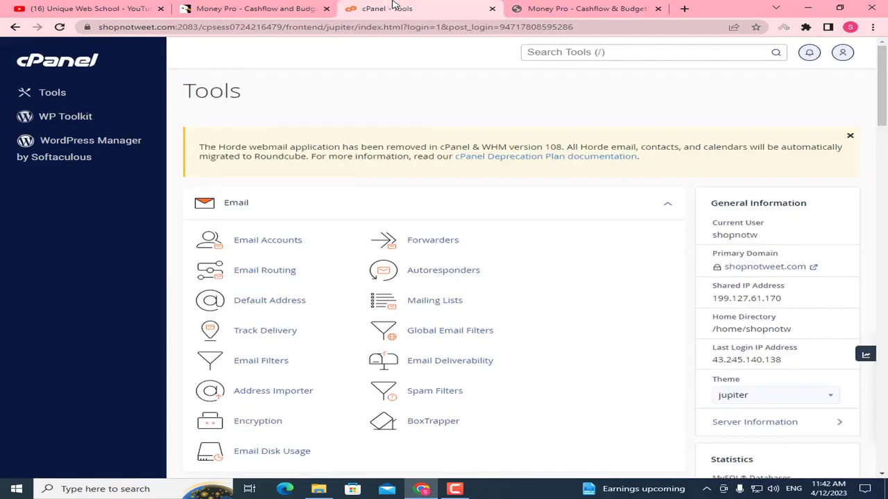
pyautogui.click(319, 489)
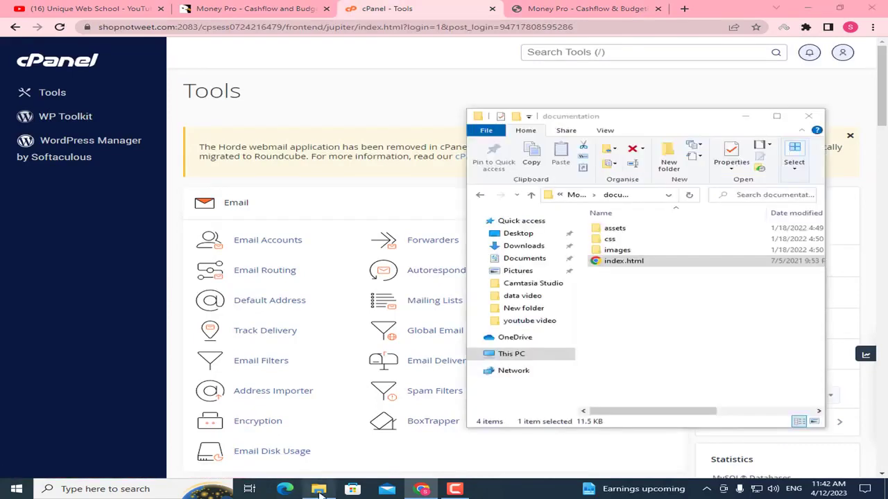
pyautogui.click(576, 195)
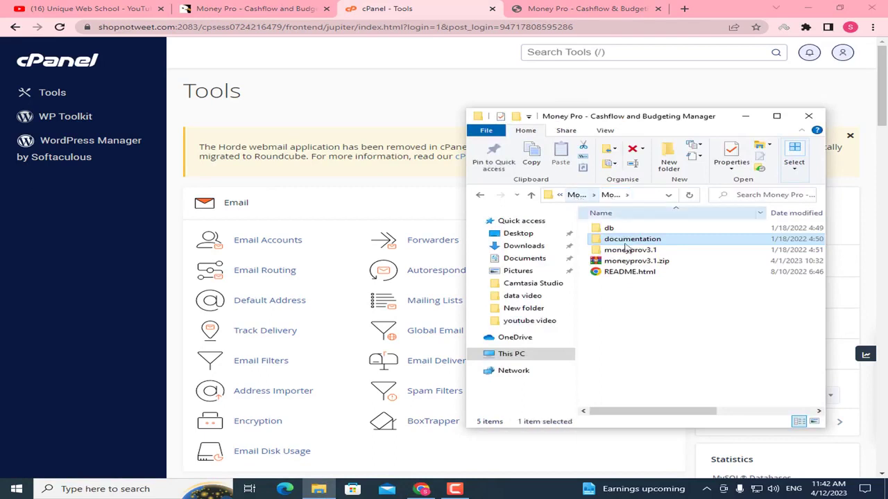
pyautogui.click(640, 252)
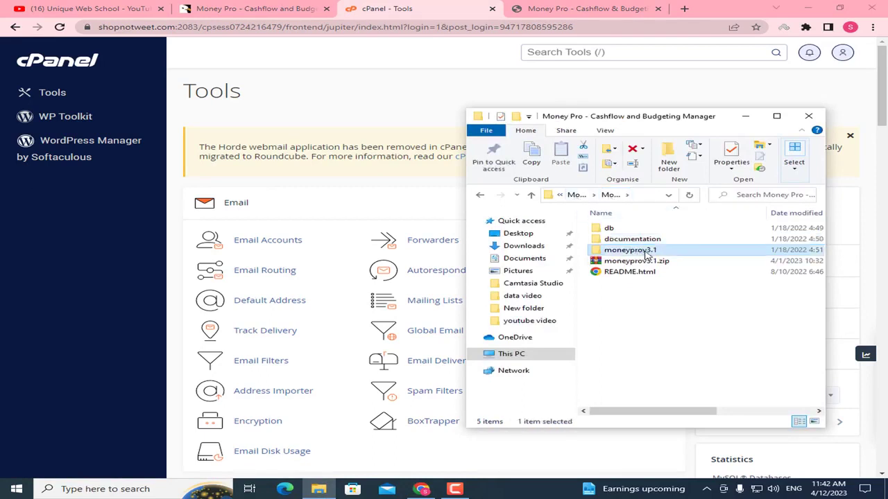
pyautogui.doubleClick(645, 254)
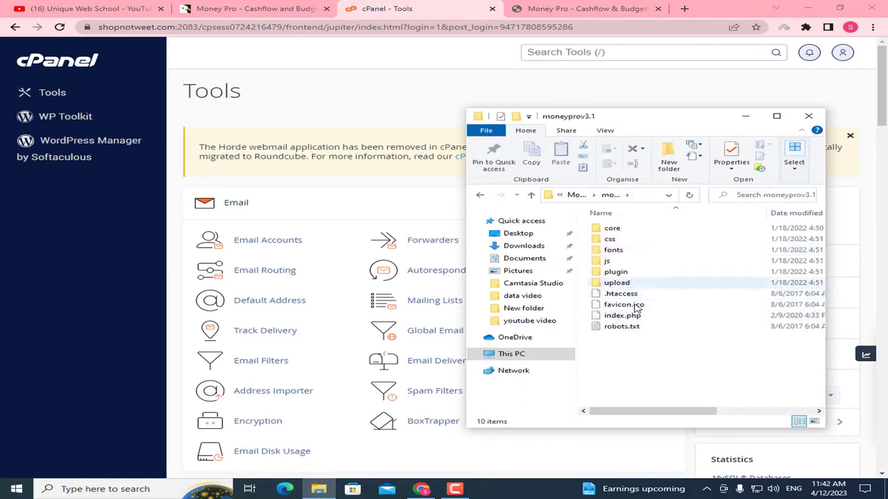
pyautogui.click(483, 197)
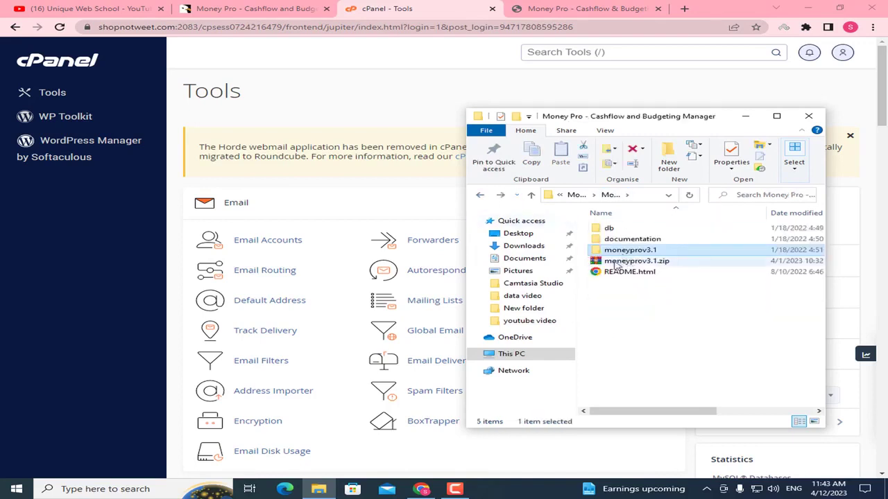
pyautogui.click(615, 262)
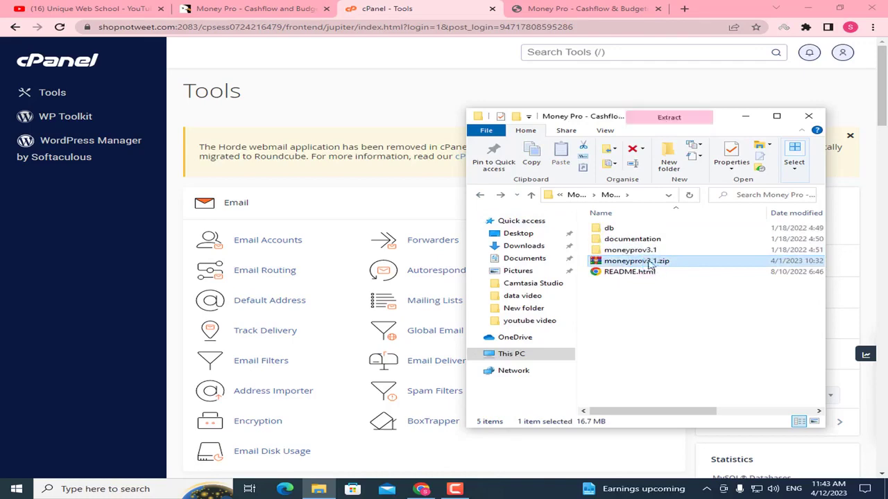
# - Return to cPanel, open its File Manager and go to the public_html folder
pyautogui.click(352, 165)
pyautogui.scroll(-7, 278, 238)
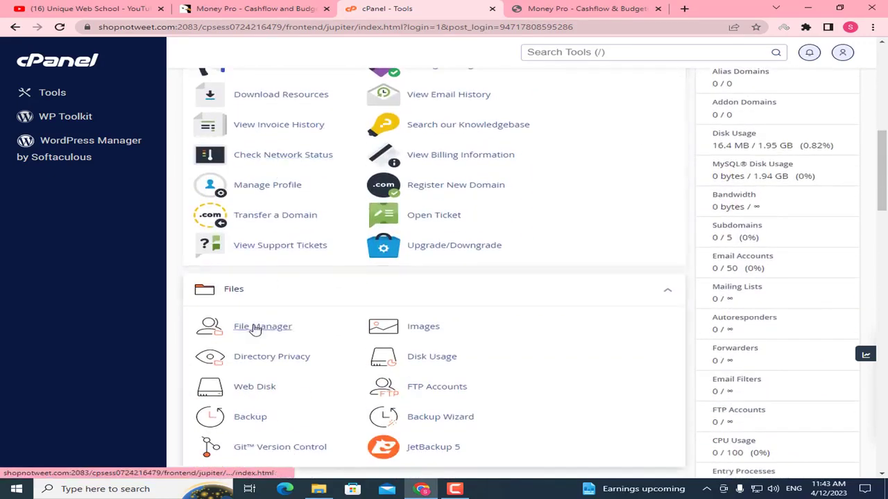
pyautogui.click(258, 329)
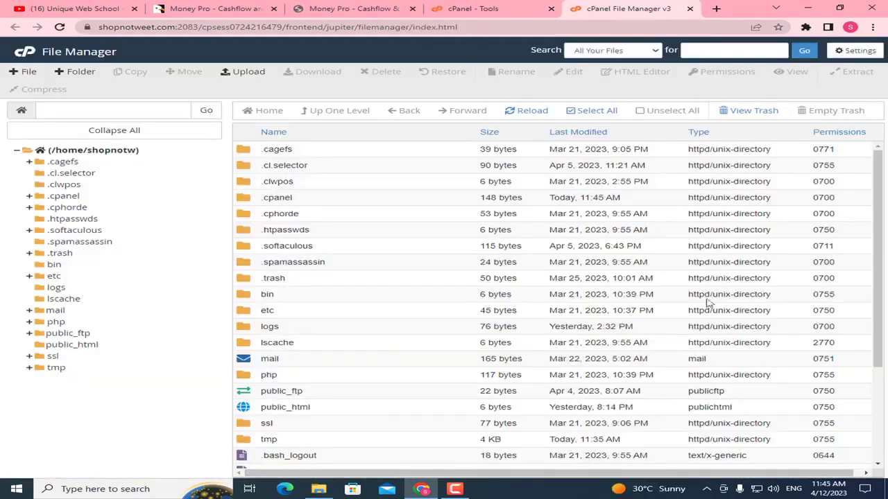
pyautogui.click(69, 344)
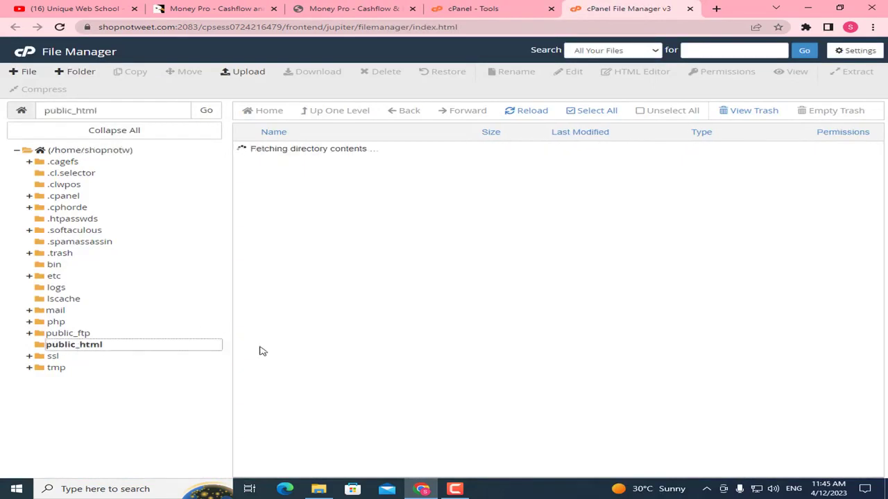
# - Upload moneyprov3.1.zip from the Money Pro folder in Downloads to public_html and return to the folder listing
pyautogui.click(224, 72)
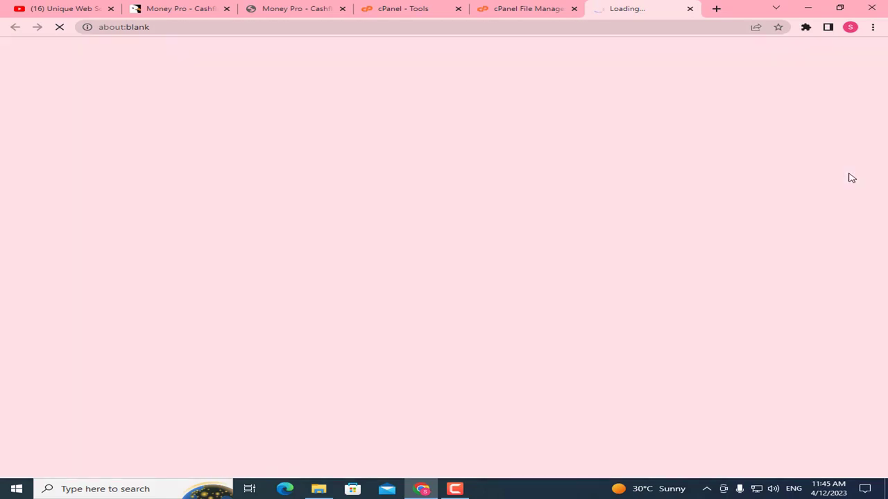
pyautogui.click(459, 221)
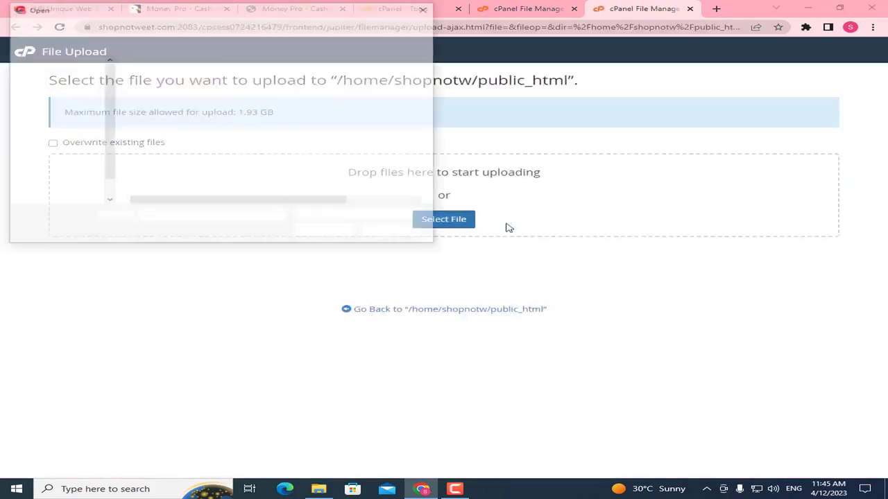
pyautogui.click(70, 93)
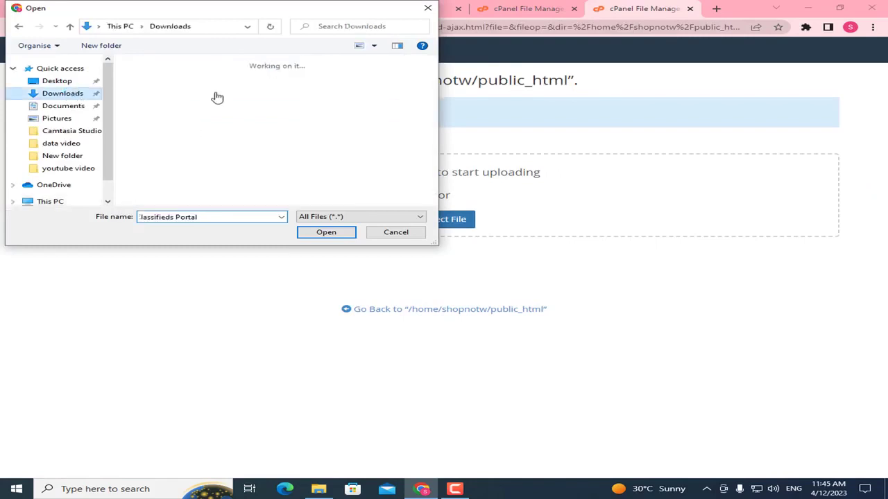
pyautogui.doubleClick(188, 89)
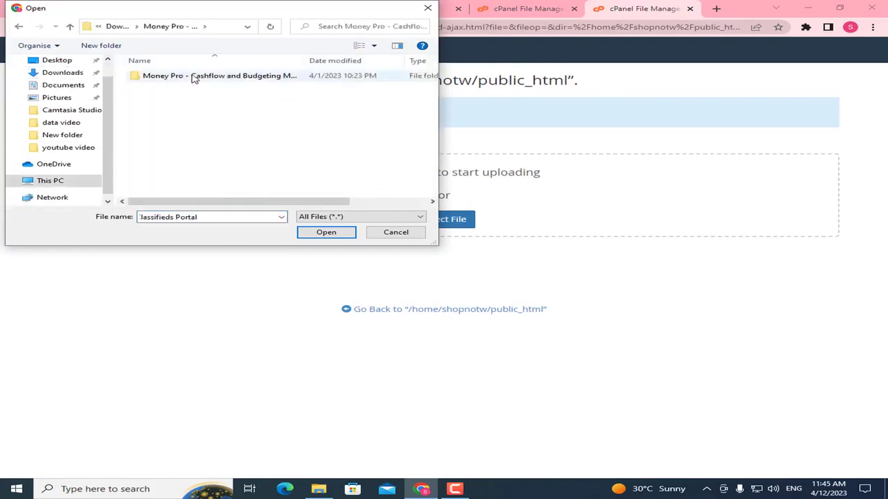
pyautogui.doubleClick(194, 76)
pyautogui.click(179, 109)
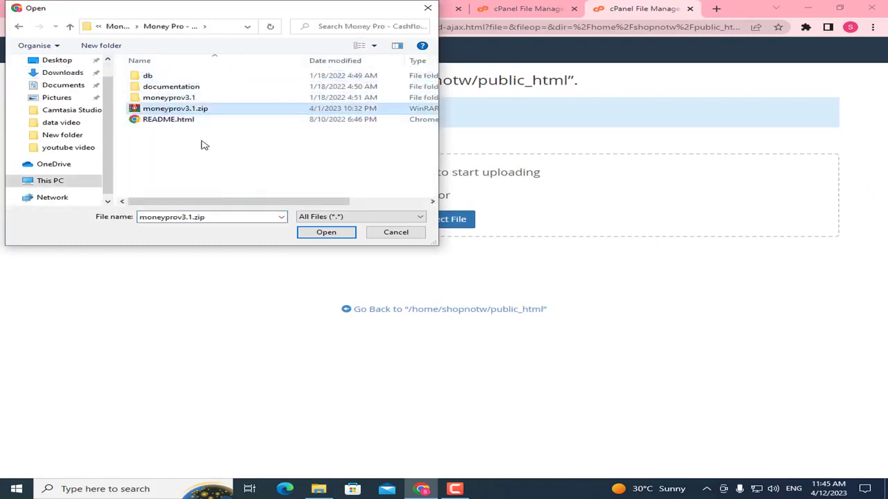
pyautogui.click(348, 234)
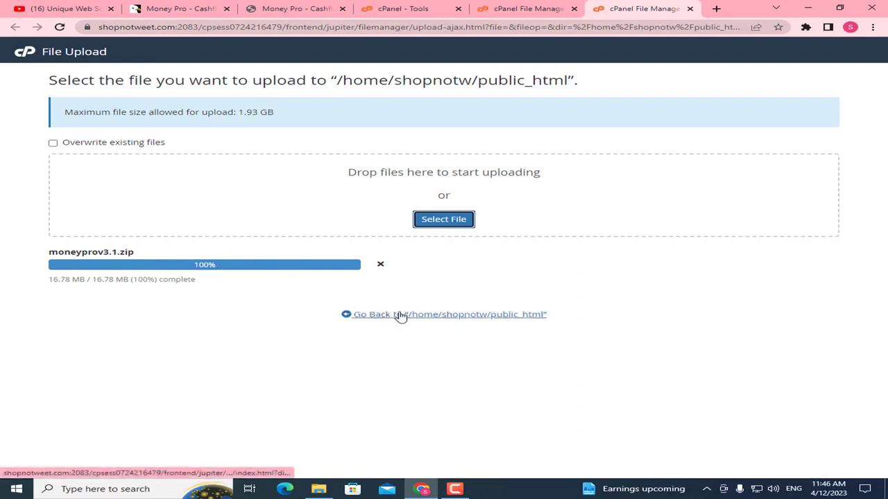
pyautogui.click(431, 319)
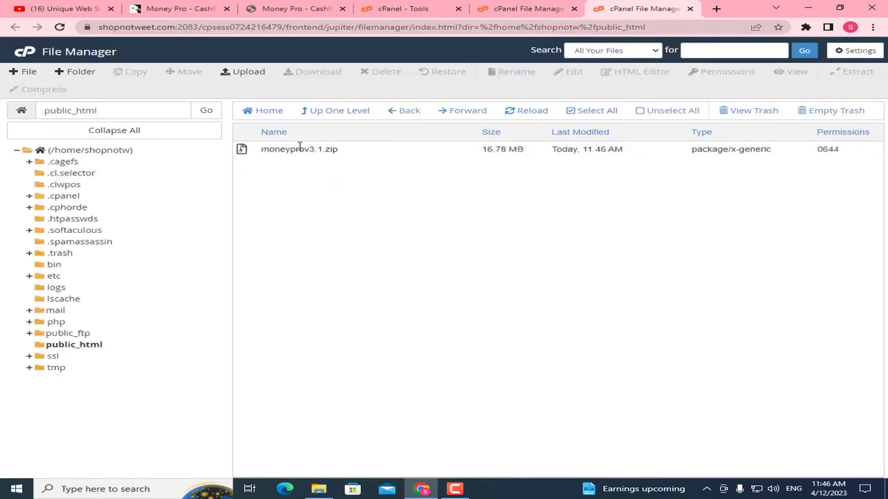
# - Extract moneyprov3.1.zip into /public_html and close the extraction results
pyautogui.click(299, 149)
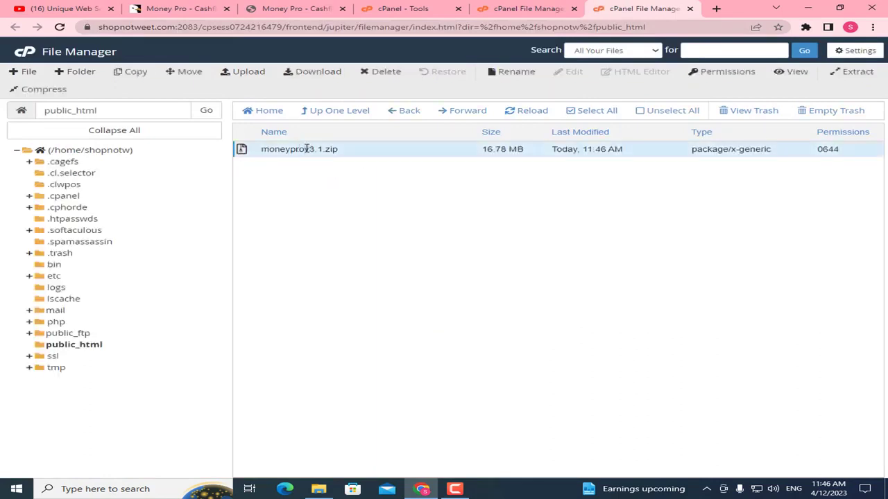
pyautogui.rightClick(307, 149)
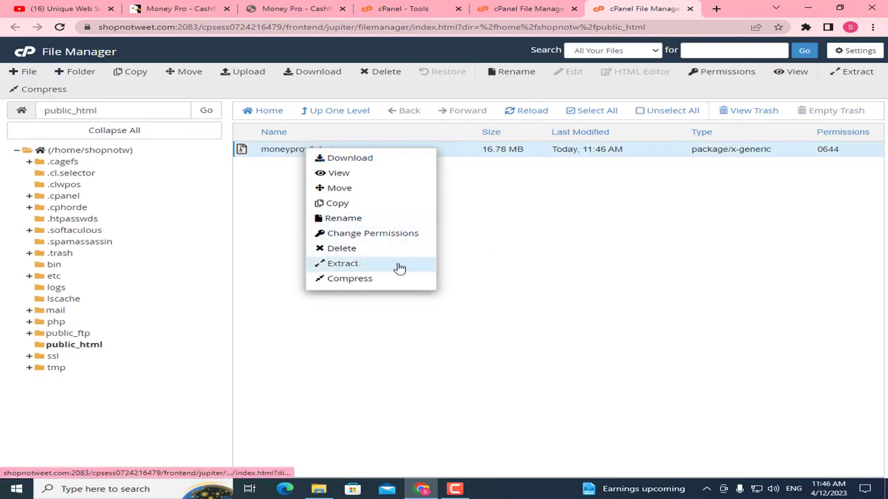
pyautogui.click(372, 268)
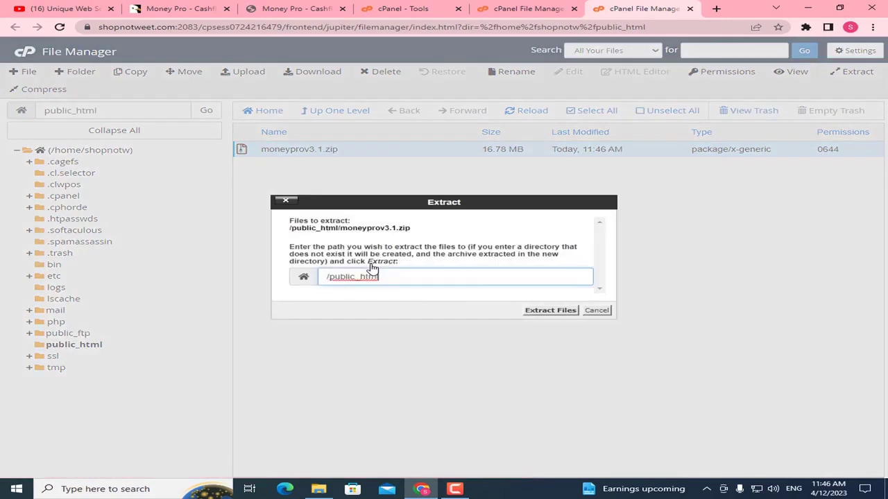
pyautogui.click(545, 313)
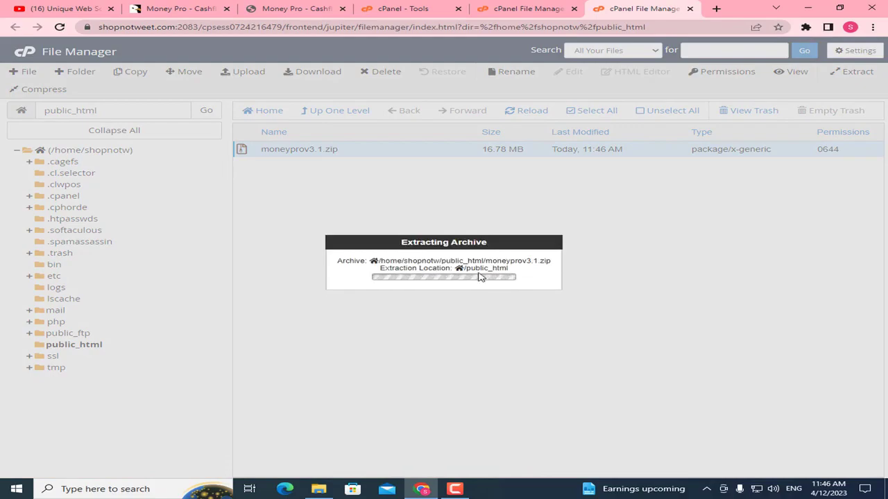
pyautogui.moveTo(670, 179); pyautogui.dragTo(668, 347)
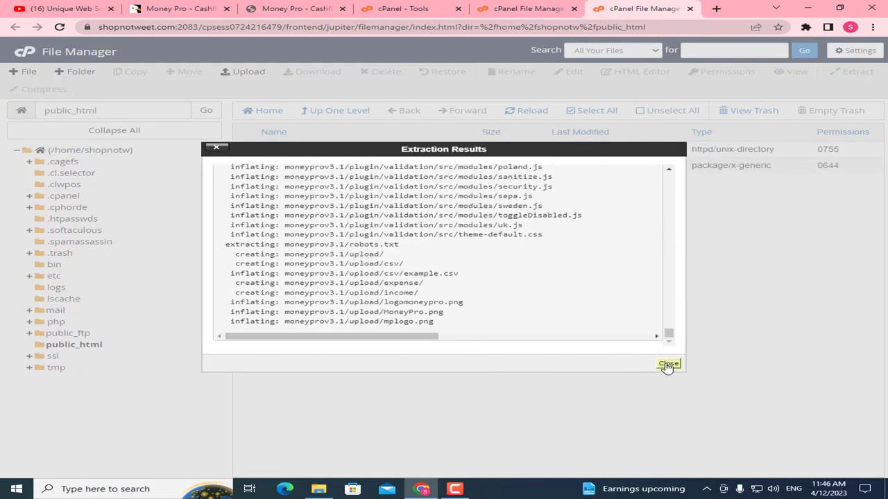
pyautogui.click(668, 365)
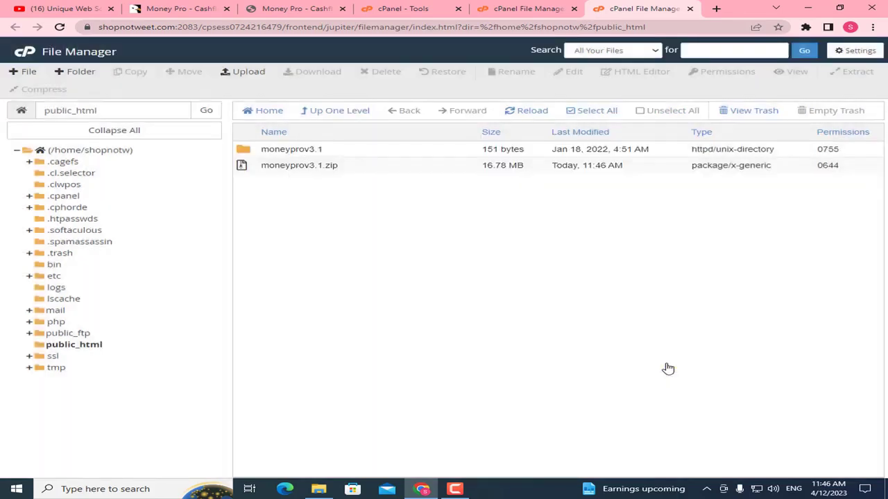
# - Move everything inside the moneyprov3.1 folder to /public_html and return to the public_html listing
pyautogui.doubleClick(251, 154)
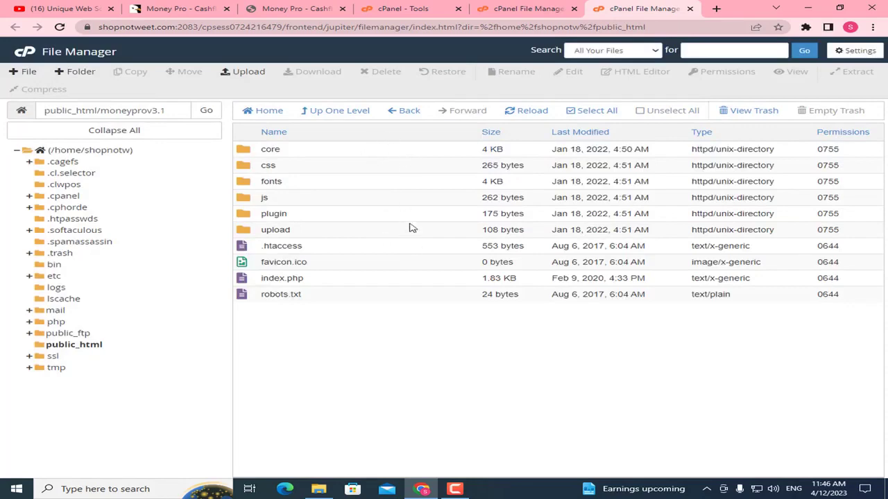
pyautogui.click(608, 113)
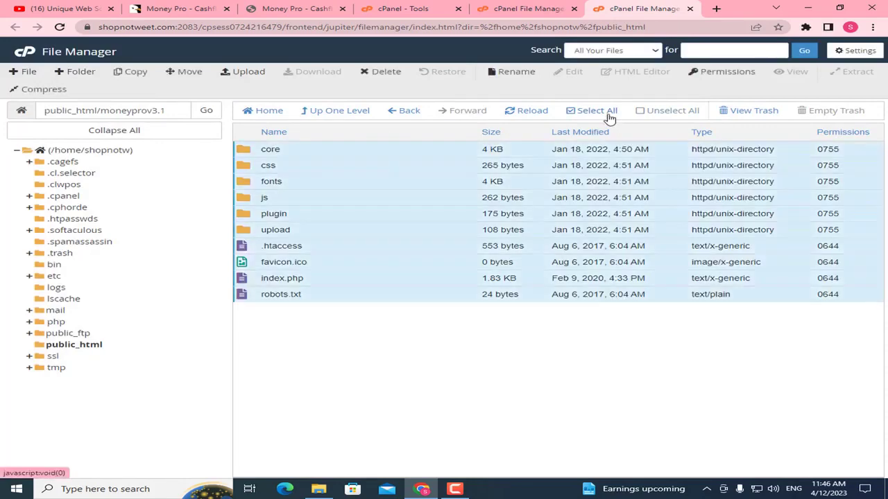
pyautogui.rightClick(526, 160)
pyautogui.click(557, 166)
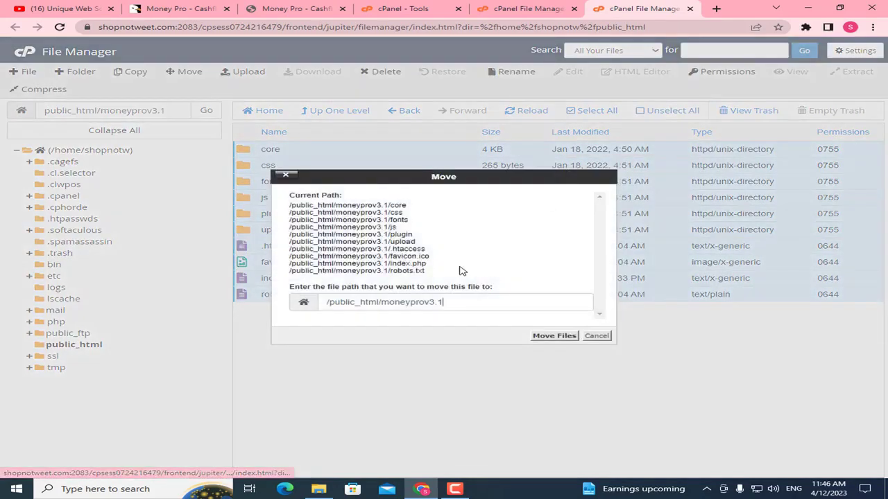
pyautogui.moveTo(387, 306); pyautogui.dragTo(473, 302)
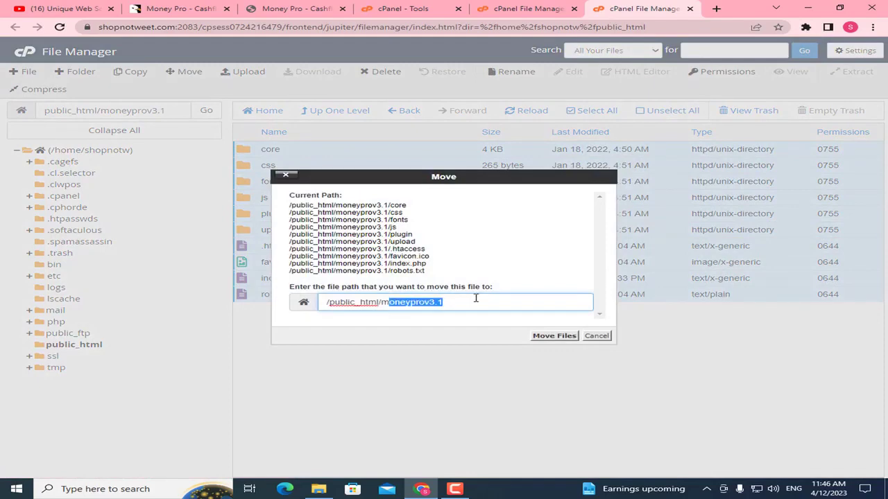
pyautogui.press('BackSpace')
pyautogui.click(567, 339)
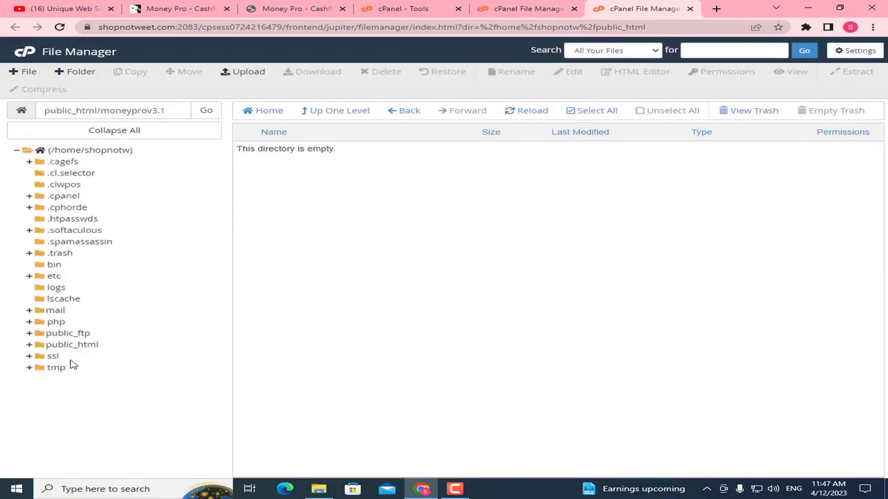
pyautogui.click(77, 345)
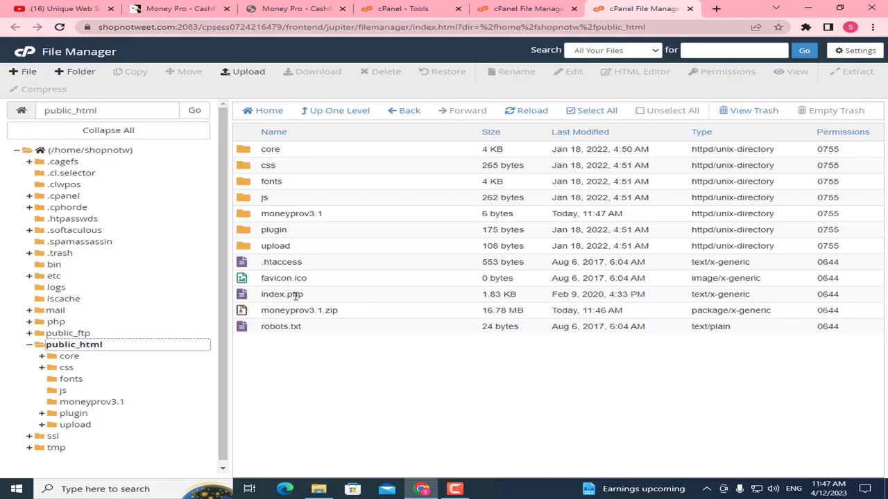
# - Save the File Manager preferences with hidden files shown, and open the .env file in the core folder for editing
pyautogui.click(858, 50)
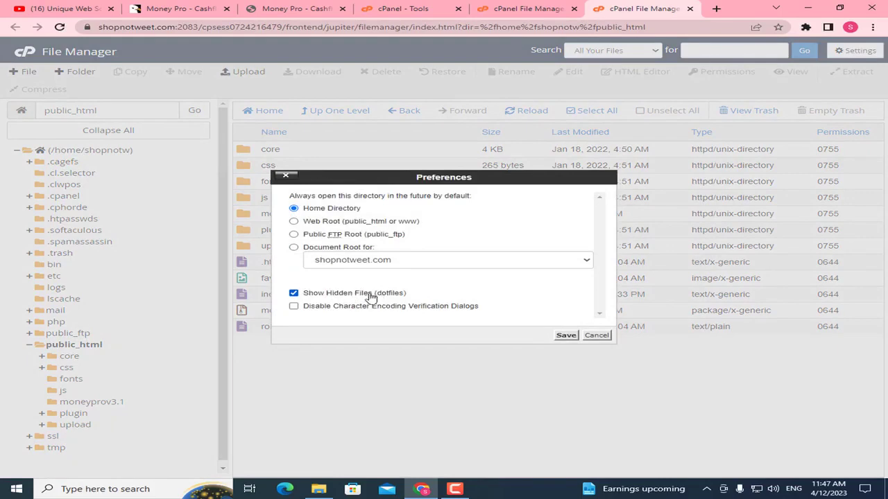
pyautogui.click(566, 337)
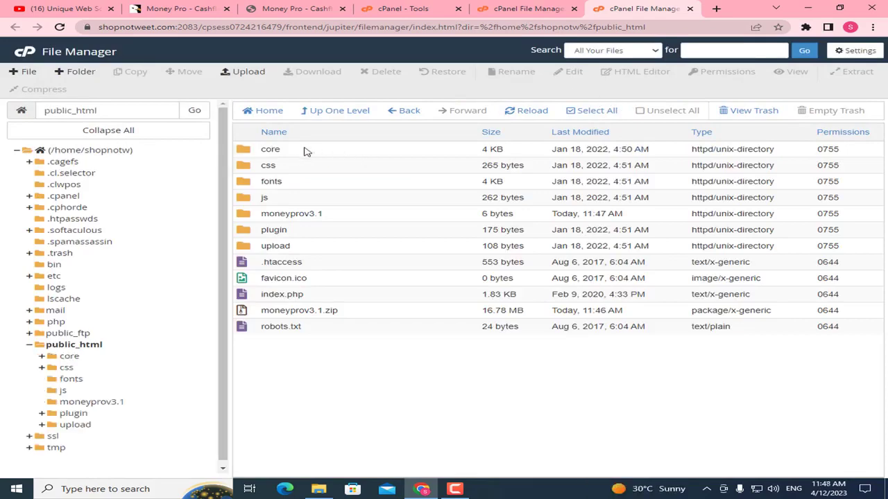
pyautogui.doubleClick(308, 154)
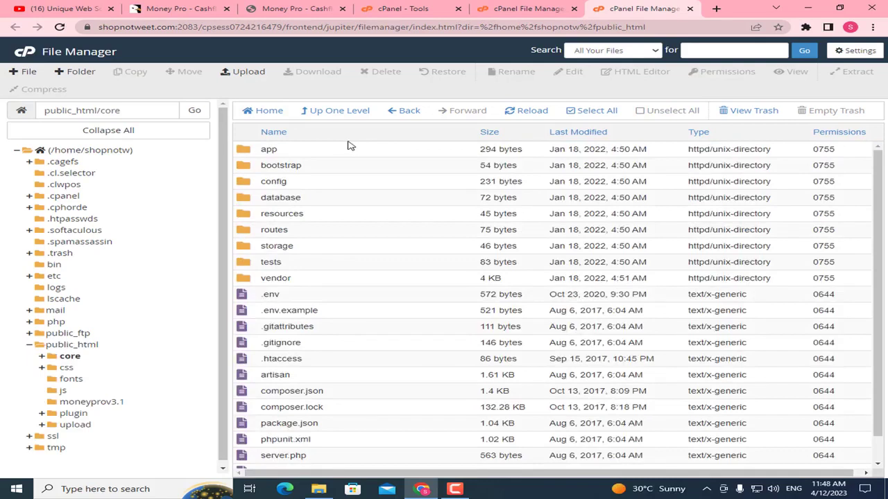
pyautogui.click(276, 294)
pyautogui.rightClick(276, 294)
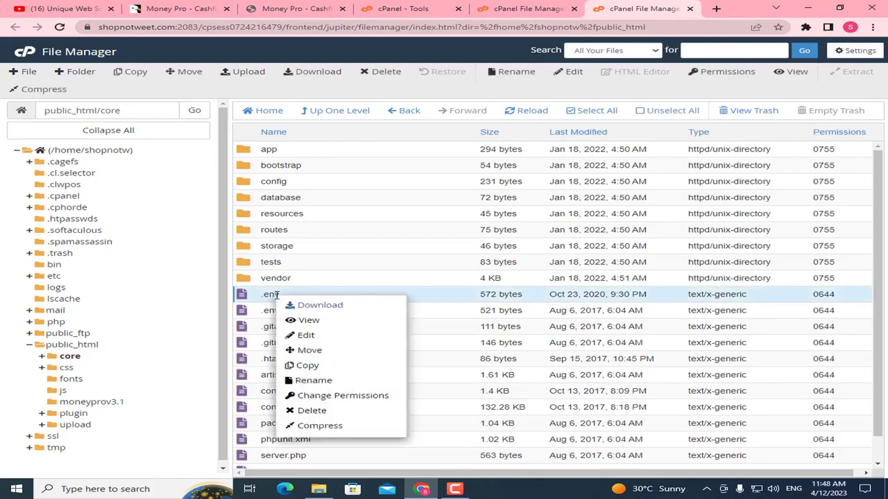
pyautogui.click(304, 337)
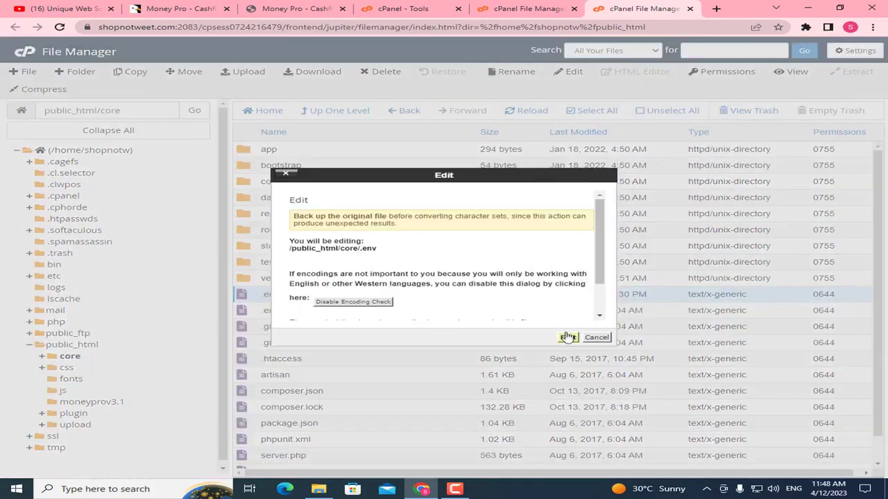
pyautogui.click(568, 337)
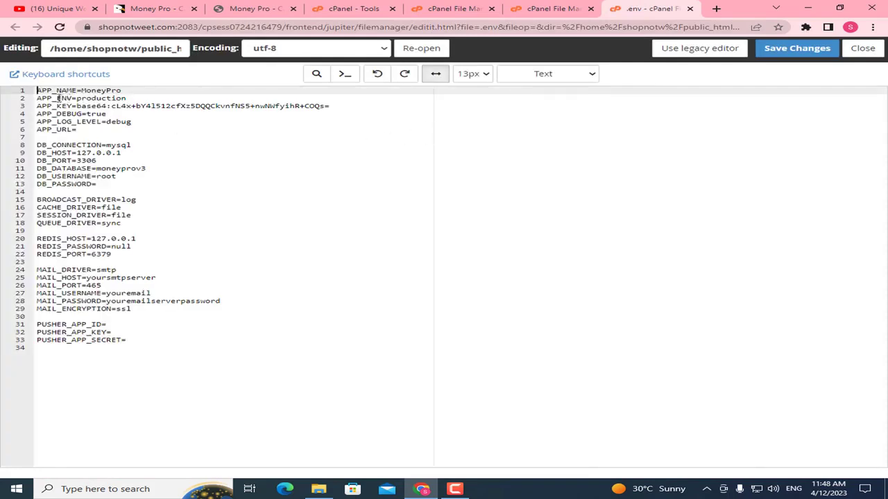
pyautogui.moveTo(121, 90); pyautogui.dragTo(91, 90)
pyautogui.moveTo(88, 106); pyautogui.dragTo(319, 100)
pyautogui.click(349, 111)
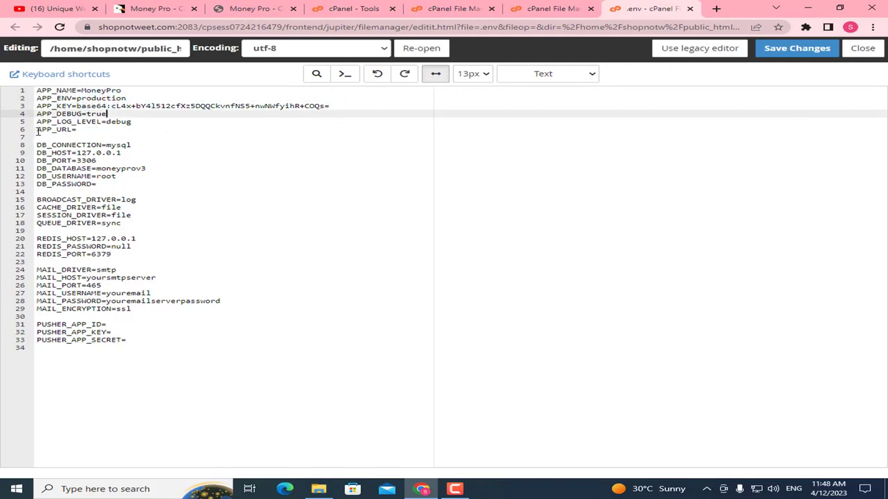
pyautogui.moveTo(36, 130); pyautogui.dragTo(89, 133)
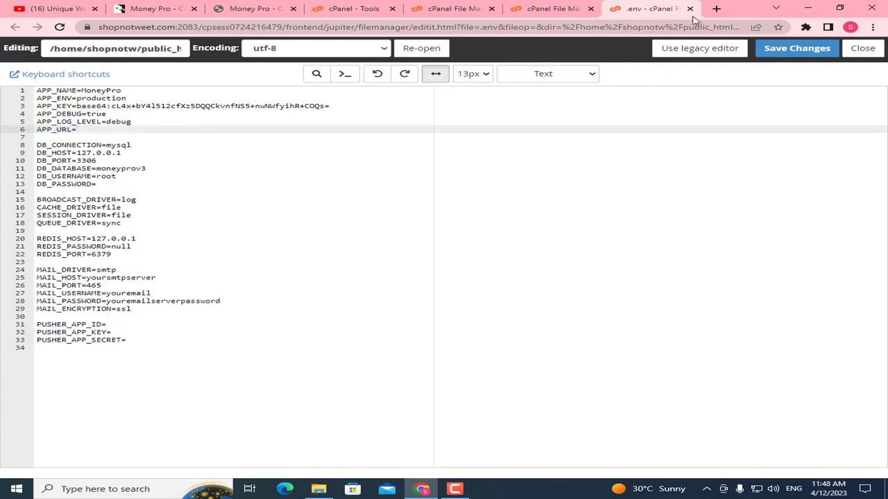
pyautogui.click(717, 10)
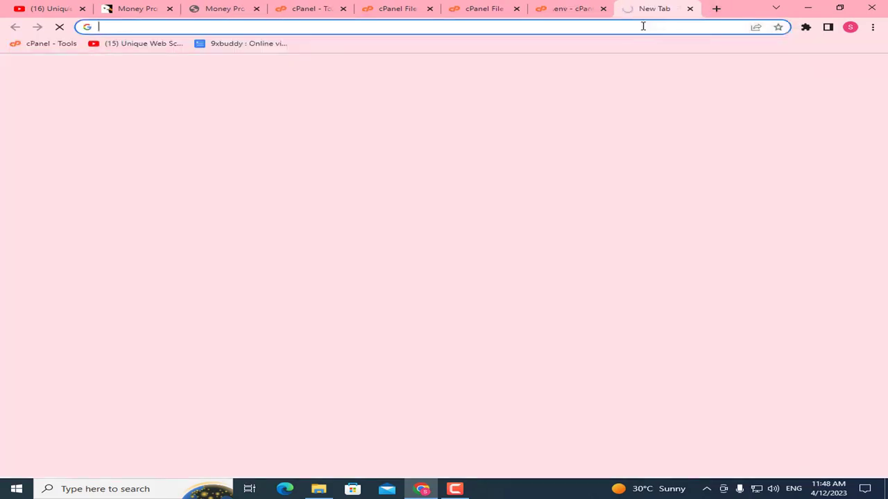
pyautogui.write('shopnotweet.com')
pyautogui.rightClick(279, 27)
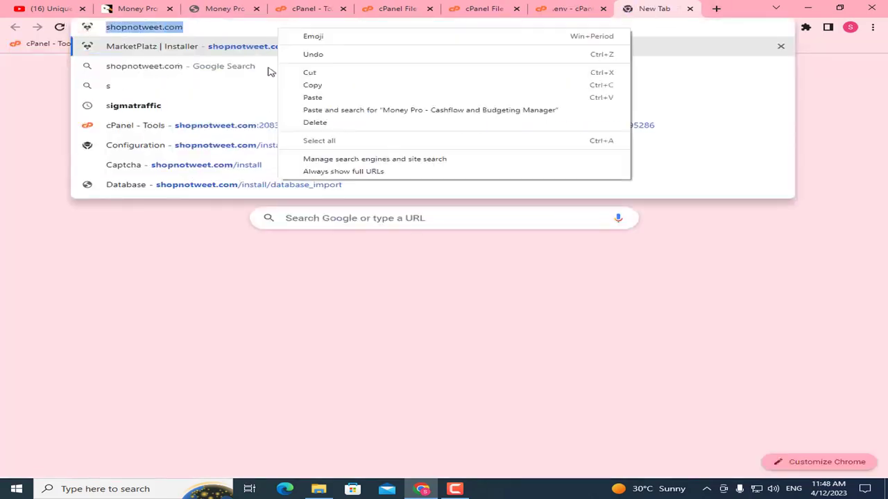
pyautogui.click(311, 74)
pyautogui.click(561, 9)
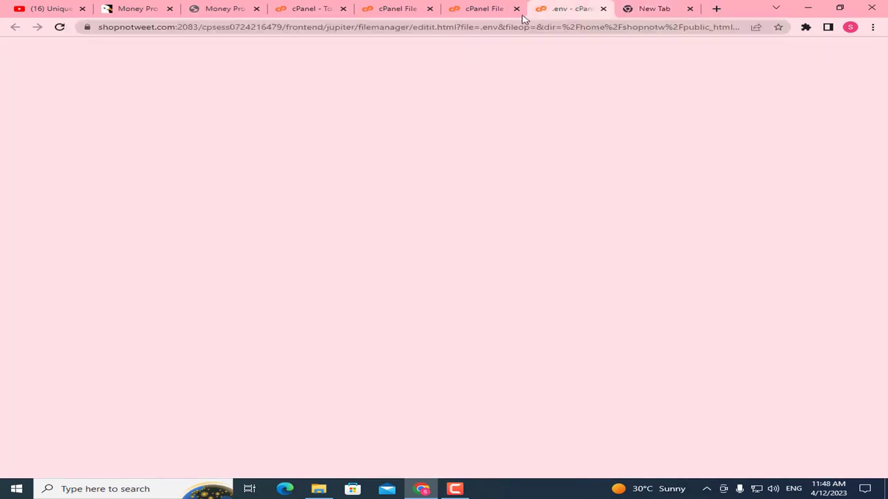
pyautogui.hotkey('ctrl', 'v')
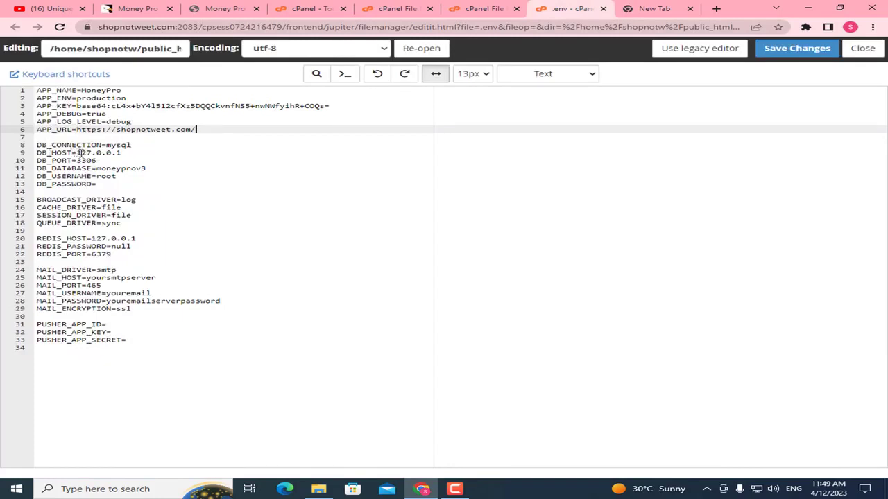
# - Review the database host, name, username and password entries in the .env file
pyautogui.moveTo(77, 152); pyautogui.dragTo(108, 169)
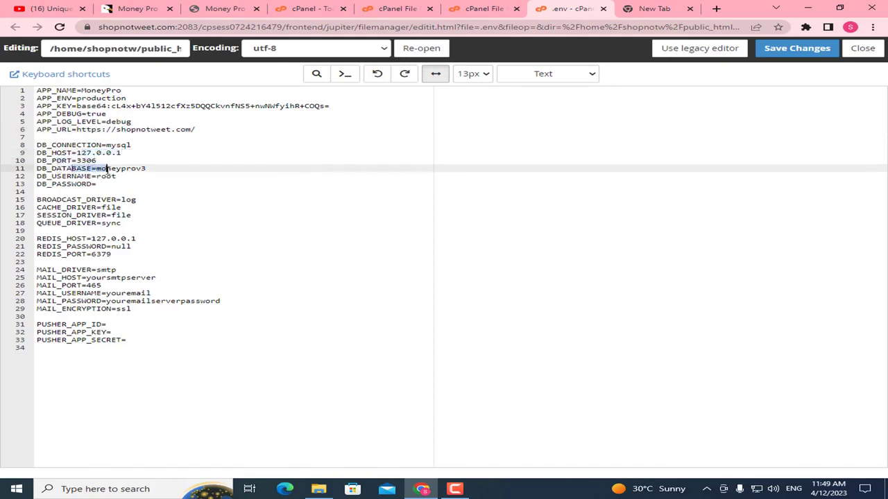
pyautogui.click(108, 168)
pyautogui.click(111, 176)
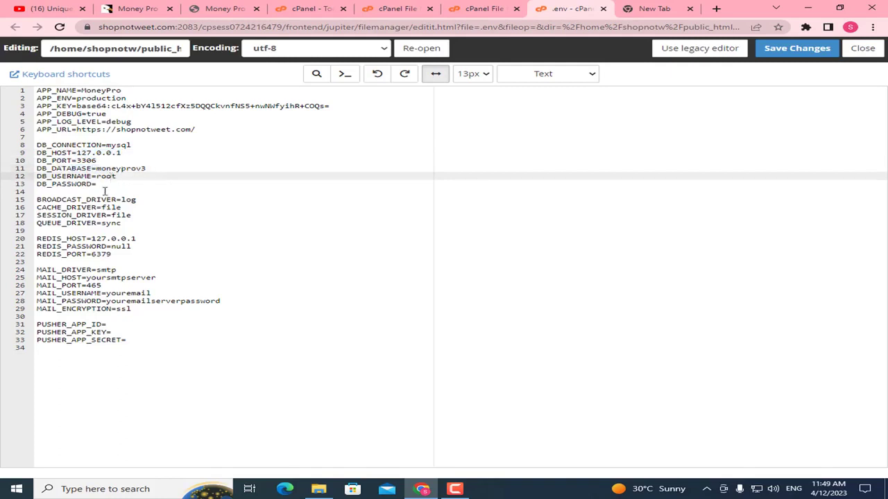
pyautogui.click(107, 192)
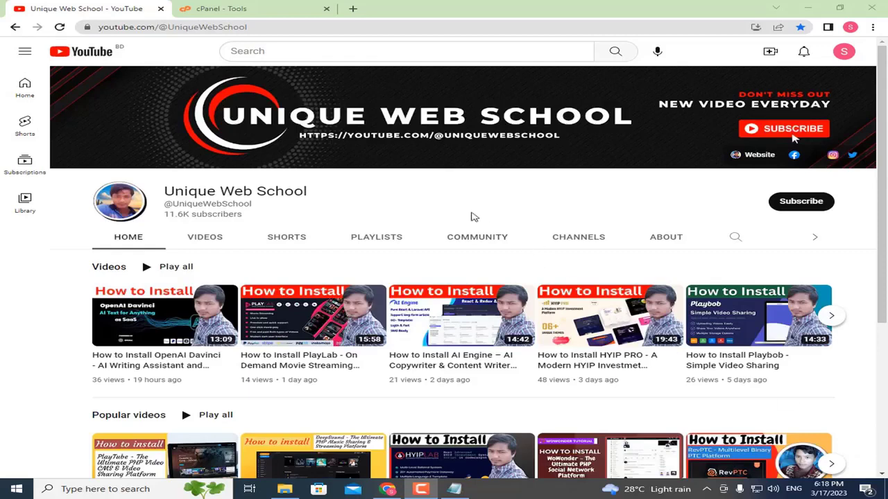
# - Switch to the cPanel tools page and open MySQL Databases at the Create New Database section
pyautogui.click(236, 6)
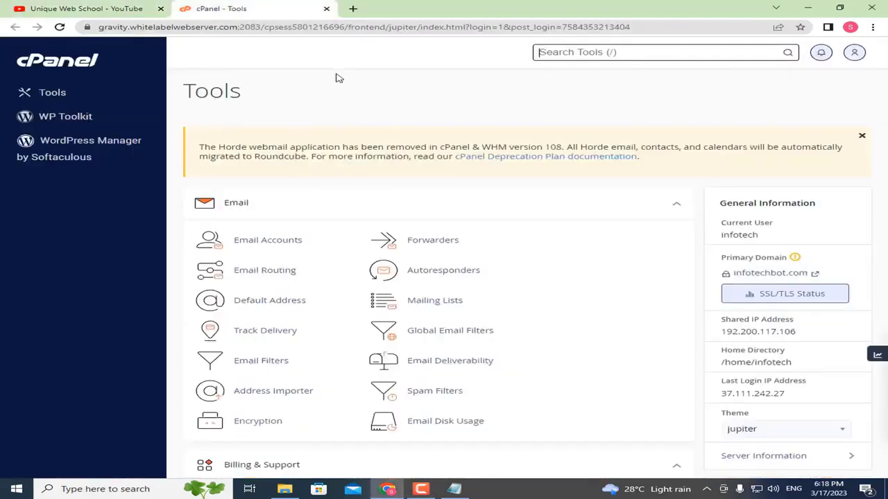
pyautogui.scroll(-5, 355, 111)
pyautogui.scroll(-5, 352, 124)
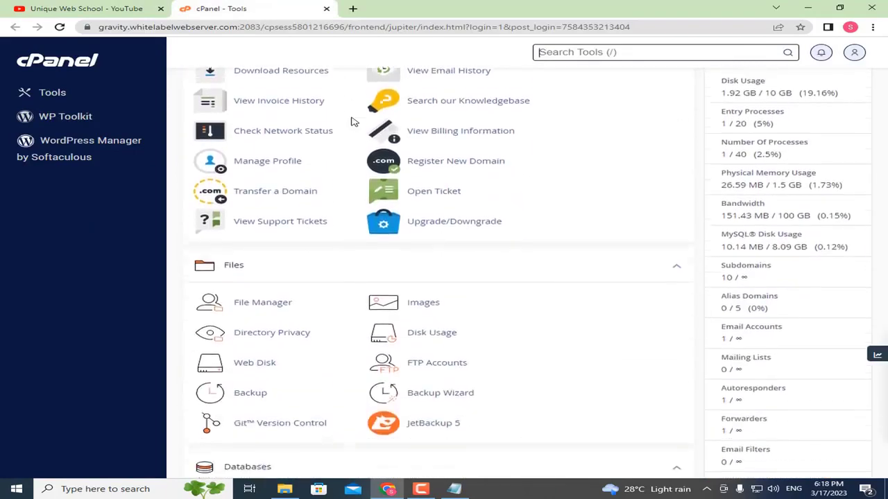
pyautogui.scroll(-1, 350, 128)
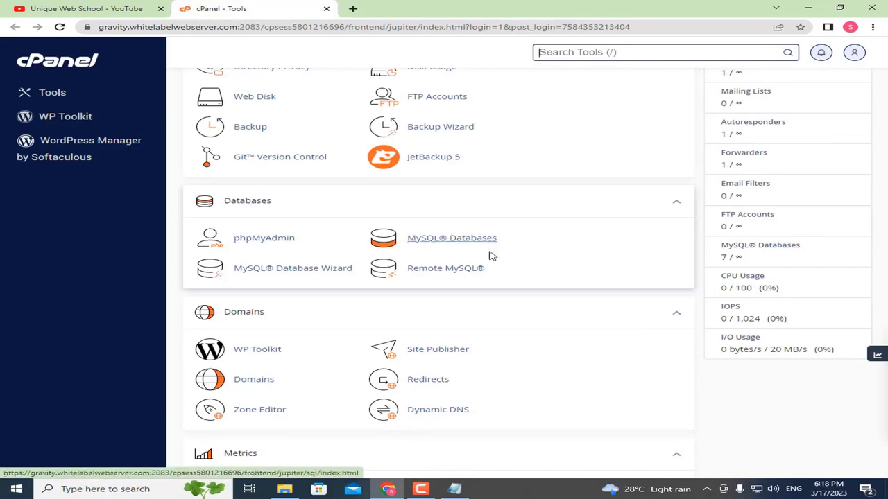
pyautogui.click(438, 247)
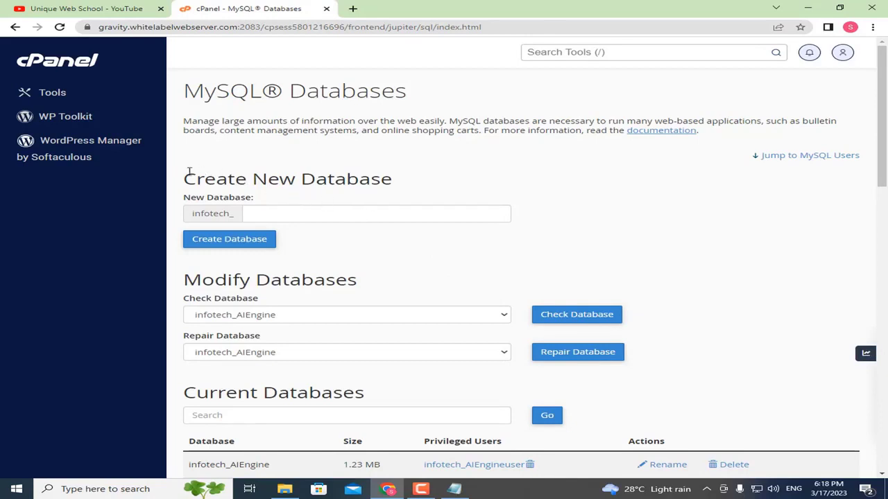
pyautogui.moveTo(190, 174); pyautogui.dragTo(407, 181)
pyautogui.click(315, 207)
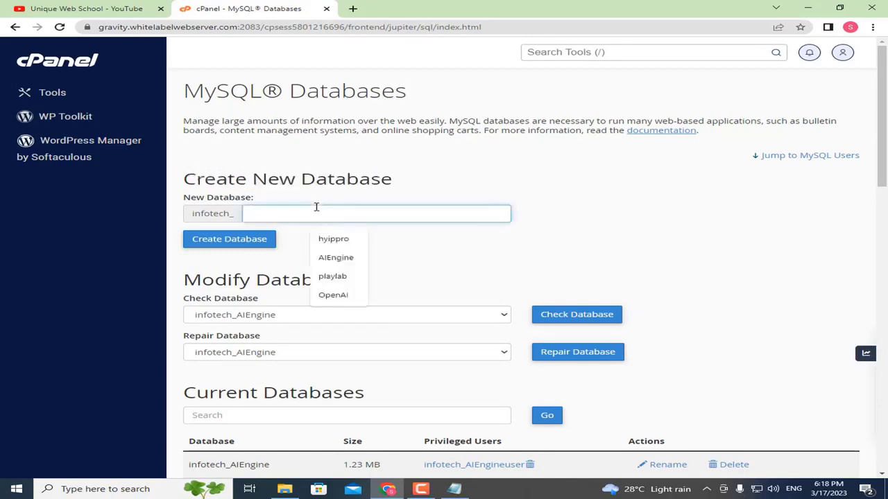
pyautogui.click(307, 198)
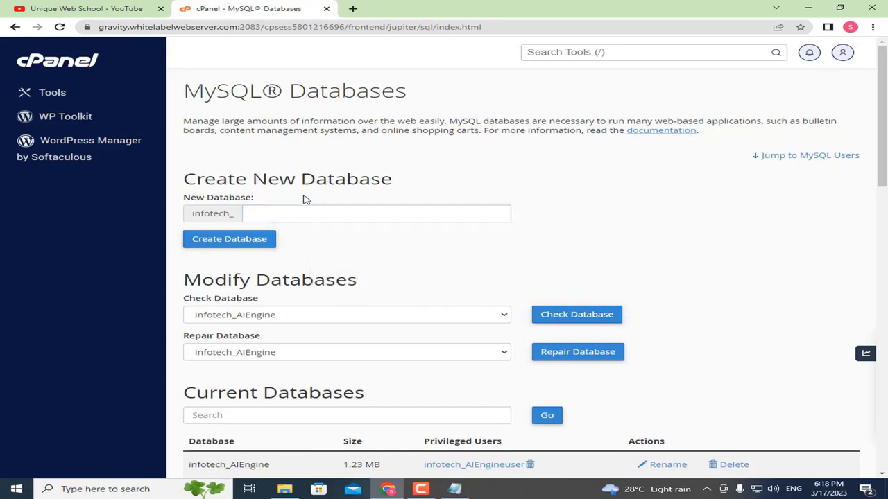
# - Copy the handle UniqueWebSchool, without the @ sign, from the YouTube channel page
pyautogui.click(136, 7)
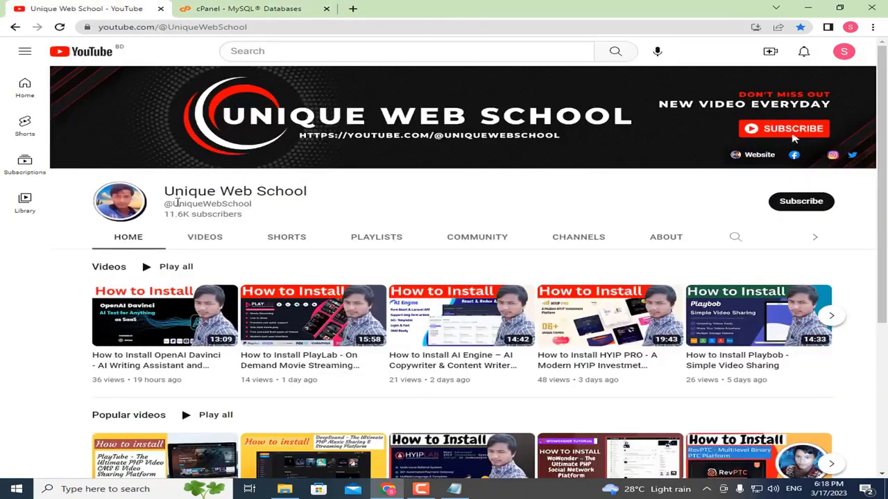
pyautogui.moveTo(173, 204); pyautogui.dragTo(254, 205)
pyautogui.rightClick(254, 205)
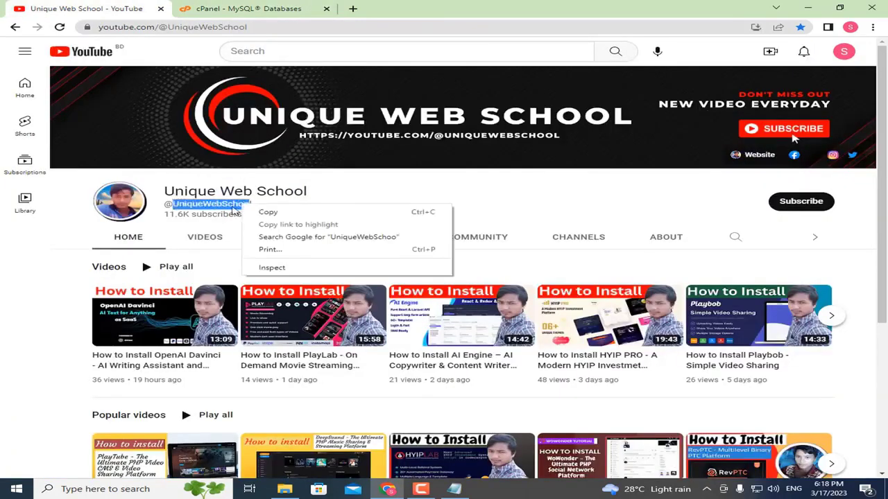
pyautogui.click(204, 203)
pyautogui.moveTo(174, 203); pyautogui.dragTo(264, 205)
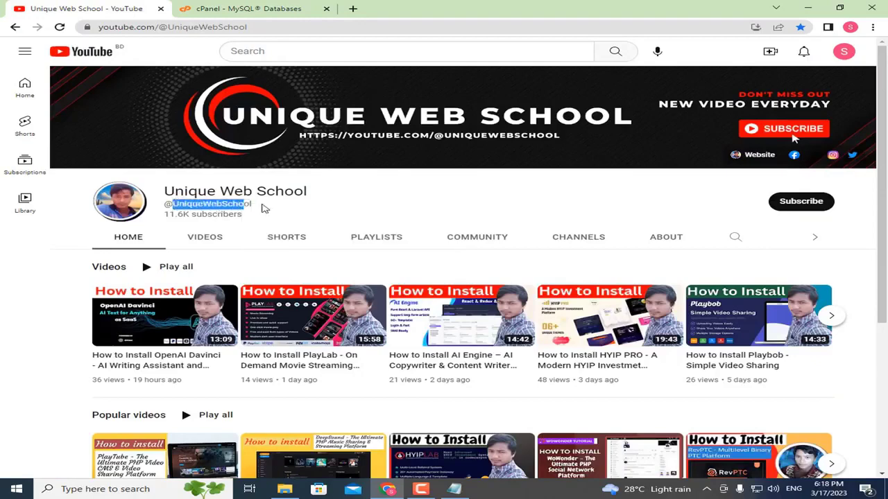
pyautogui.rightClick(218, 205)
pyautogui.click(243, 211)
# - Return to MySQL Databases and create a new database named infotech_UniqueWebSchool using the copied text
pyautogui.click(245, 8)
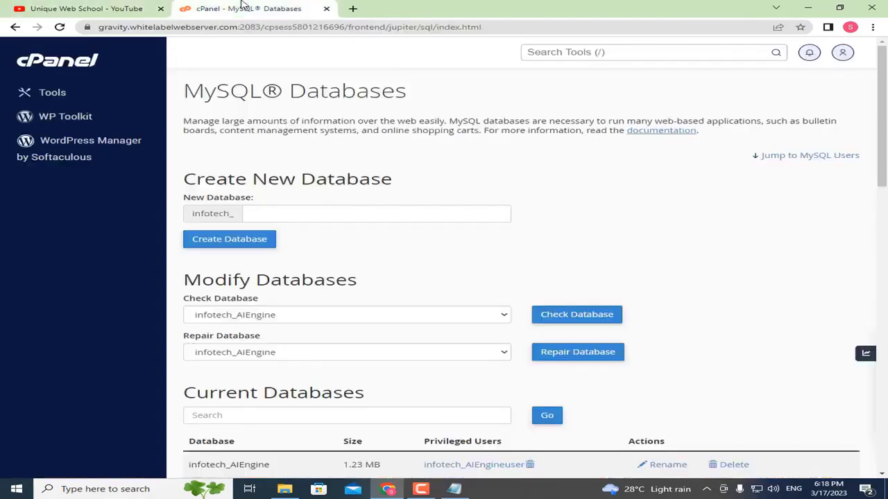
pyautogui.click(265, 212)
pyautogui.hotkey('ctrl', 'v')
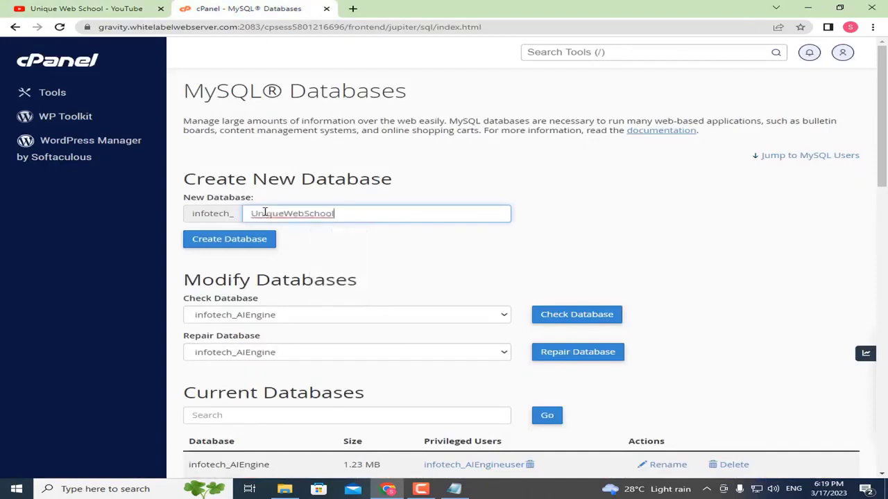
pyautogui.moveTo(359, 212); pyautogui.dragTo(261, 205)
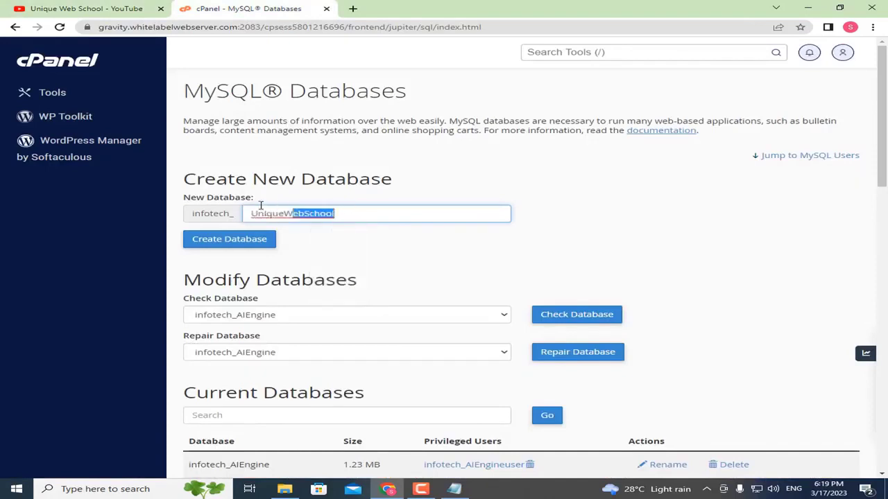
pyautogui.click(315, 200)
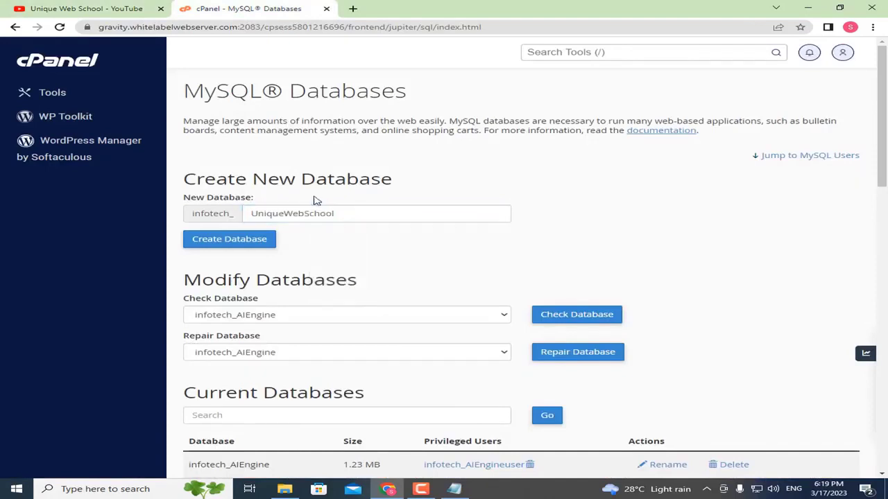
pyautogui.click(256, 243)
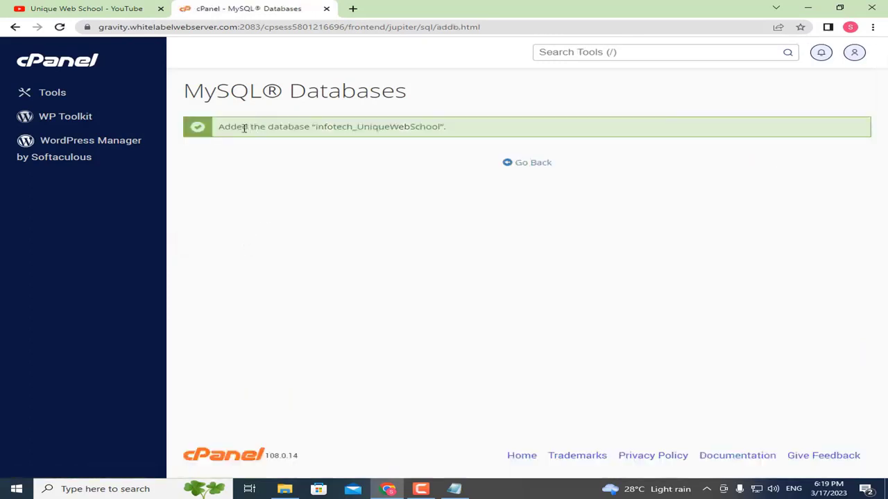
# - Return to the main MySQL Databases page and go to the username entry of the Add New User section
pyautogui.moveTo(219, 127); pyautogui.dragTo(448, 126)
pyautogui.click(472, 131)
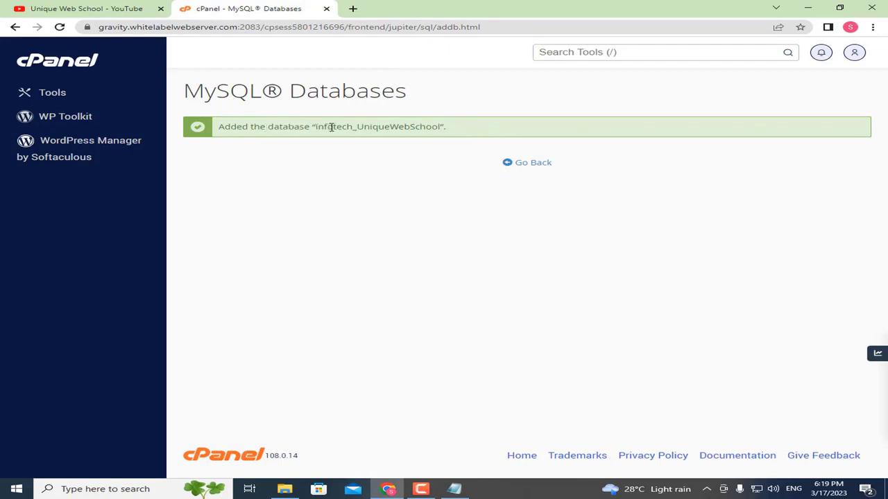
pyautogui.click(523, 167)
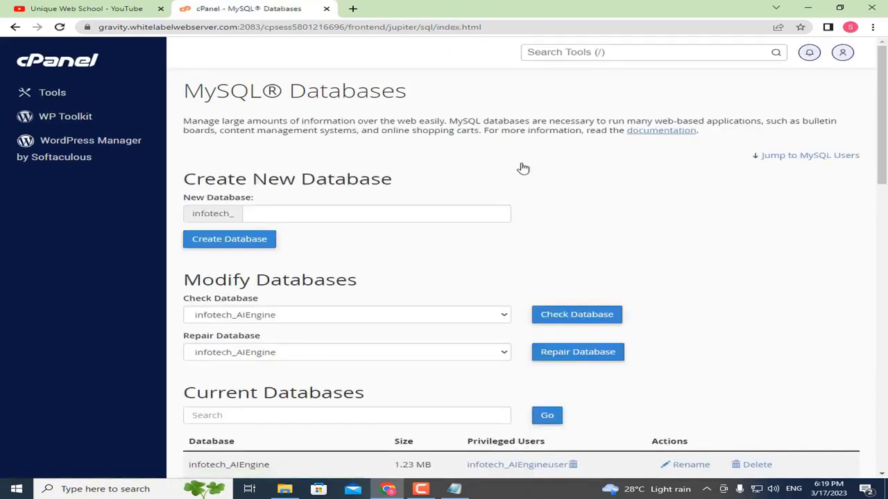
pyautogui.scroll(-5, 610, 191)
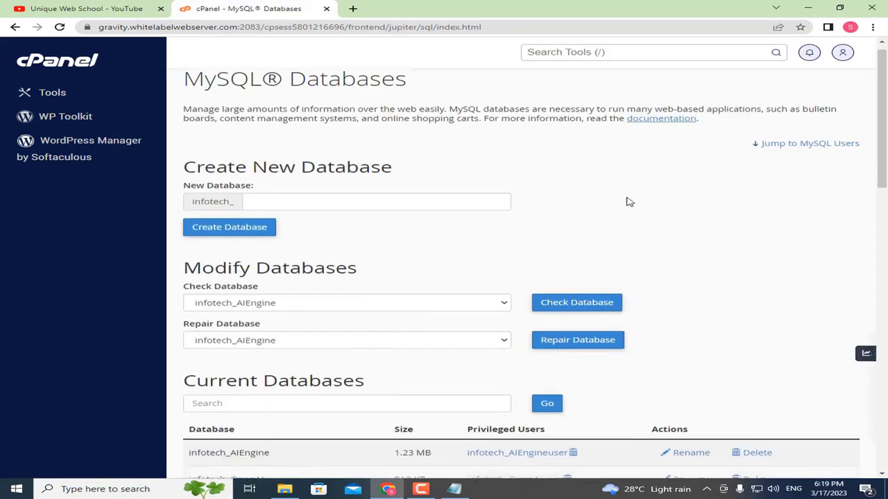
pyautogui.scroll(-4, 633, 206)
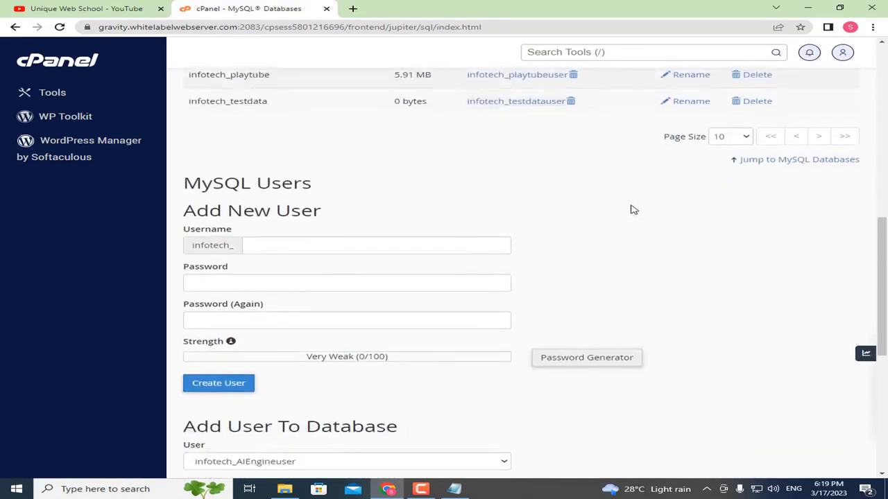
pyautogui.moveTo(200, 137); pyautogui.dragTo(340, 142)
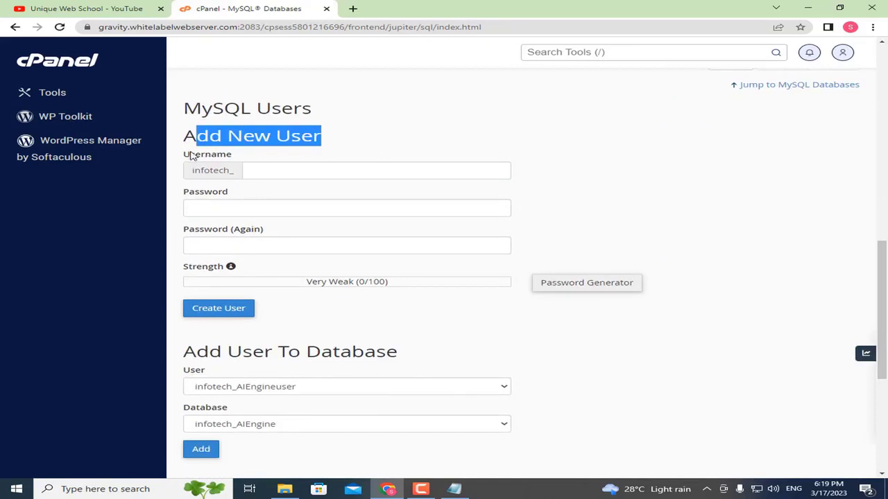
pyautogui.moveTo(191, 154); pyautogui.dragTo(251, 158)
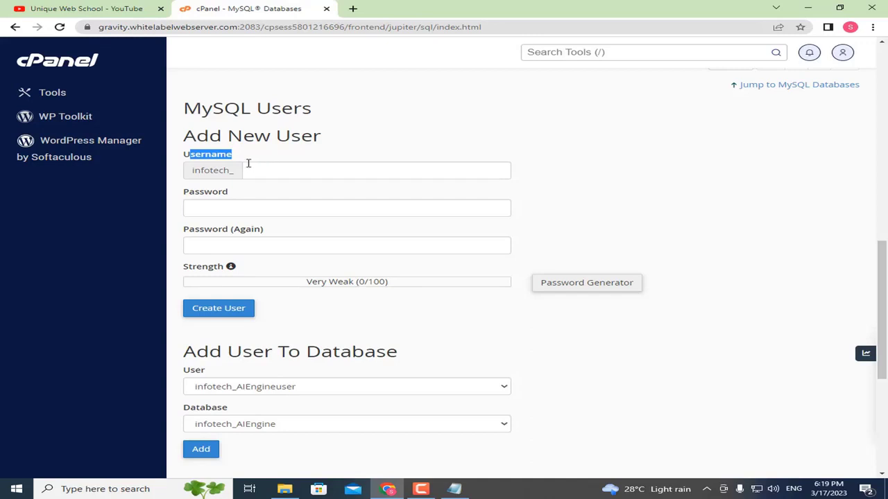
# - Enter UniqueWebSchooluser as the new MySQL username after the infotech_ prefix, reusing the copied handle with "user" appended
pyautogui.click(250, 167)
pyautogui.hotkey('ctrl', 'v')
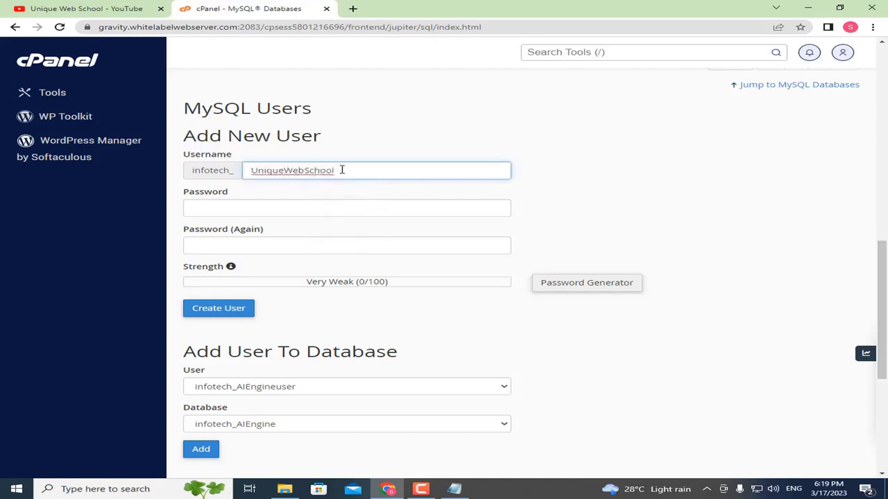
pyautogui.write('user')
pyautogui.moveTo(388, 172); pyautogui.dragTo(246, 171)
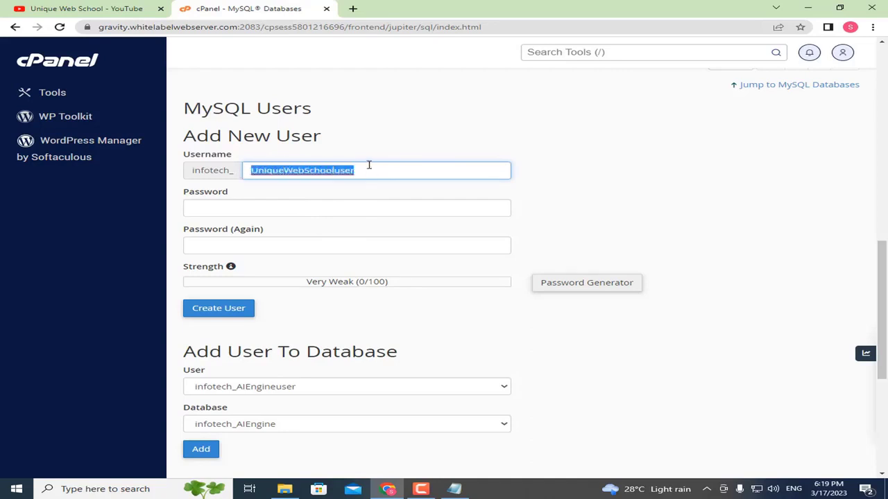
pyautogui.click(397, 158)
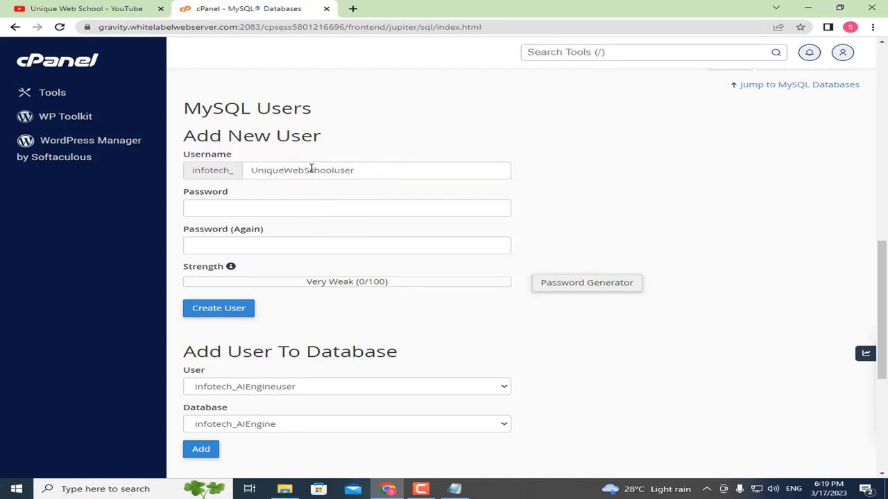
# - Generate a password for the new MySQL user with the Password Generator and copy it
pyautogui.moveTo(188, 193); pyautogui.dragTo(231, 194)
pyautogui.moveTo(189, 229); pyautogui.dragTo(240, 232)
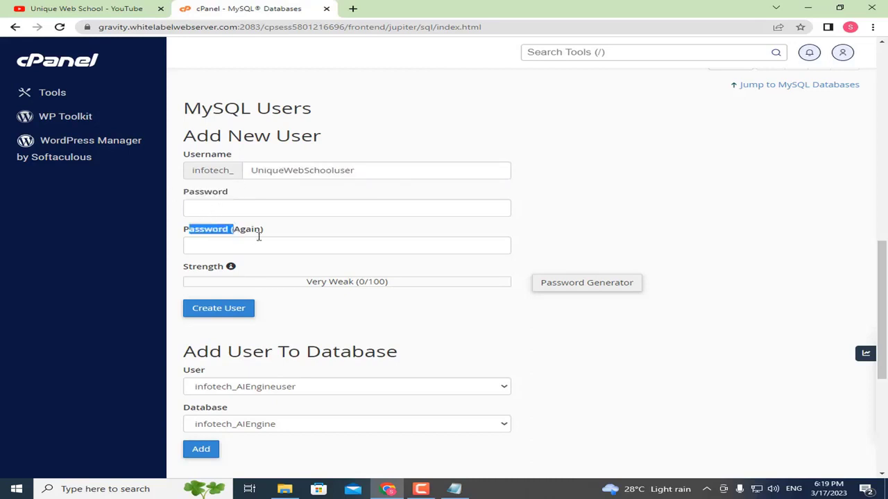
pyautogui.click(298, 226)
pyautogui.click(592, 287)
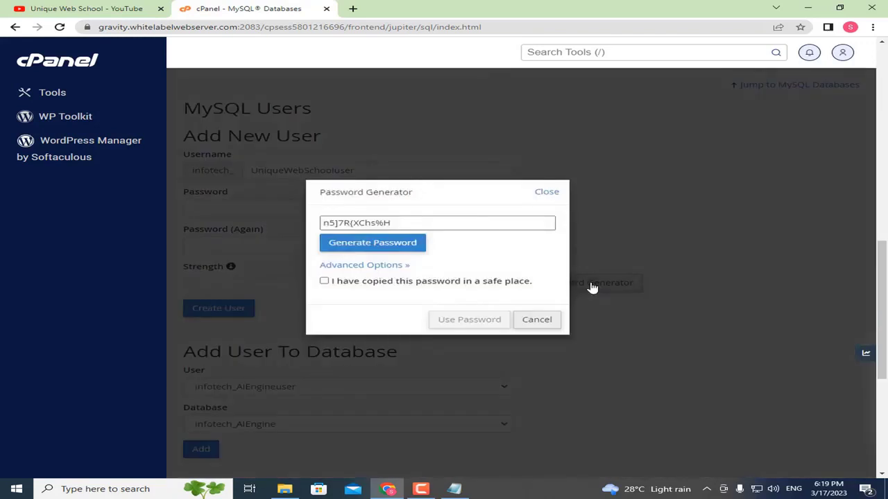
pyautogui.tripleClick(402, 223)
pyautogui.rightClick(404, 223)
pyautogui.click(437, 262)
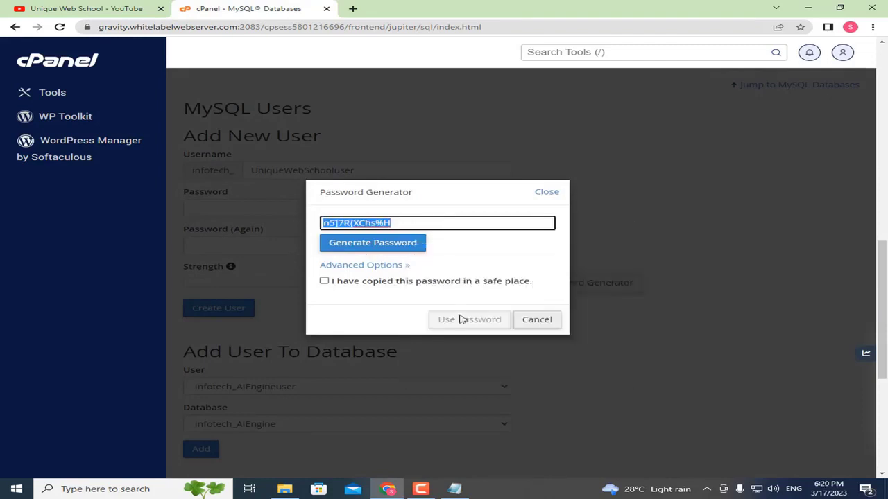
# - Switch to Notepad, paste the generated password on two lines of New Text Document.txt and save the file
pyautogui.click(454, 489)
pyautogui.hotkey('ctrl', 'v')
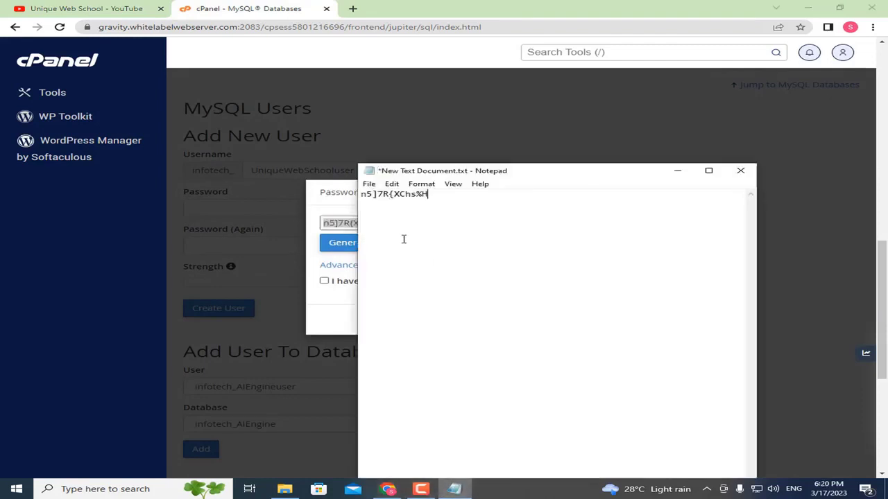
pyautogui.press('Return')
pyautogui.hotkey('ctrl', 'v')
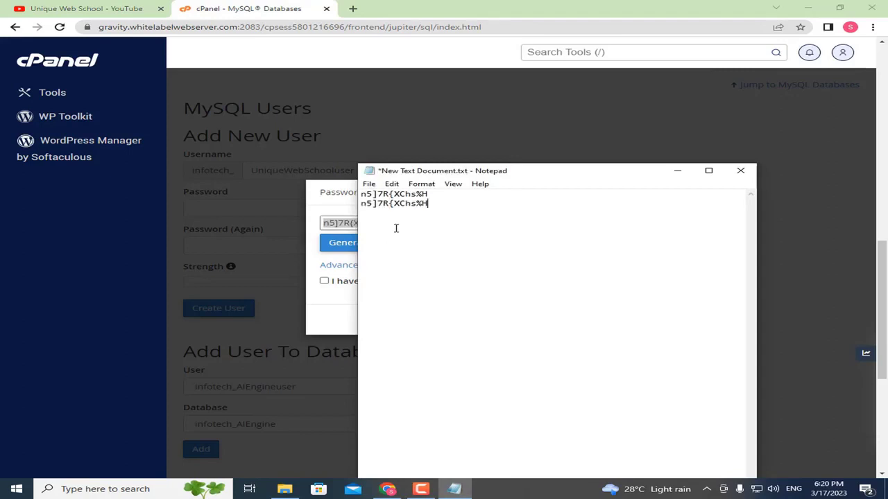
pyautogui.click(372, 184)
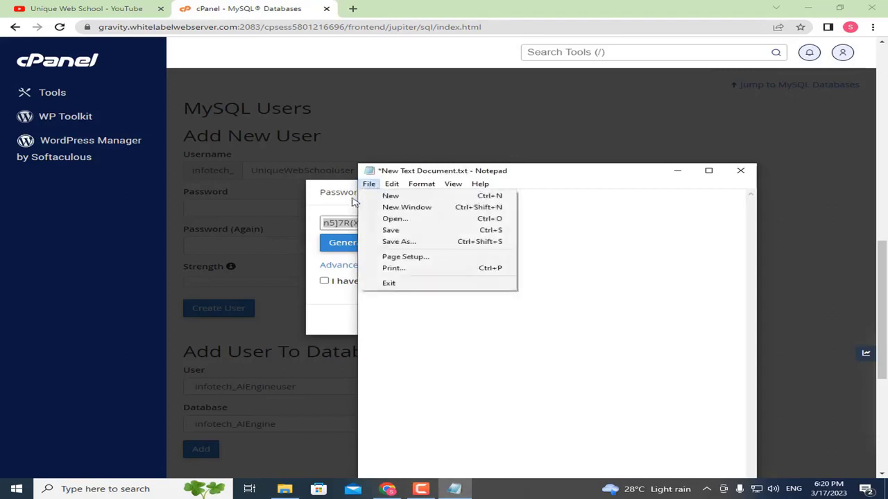
pyautogui.click(414, 230)
# - Return to the Password Generator, confirm the password is stored safely, use it for both password fields and create the MySQL user
pyautogui.click(326, 209)
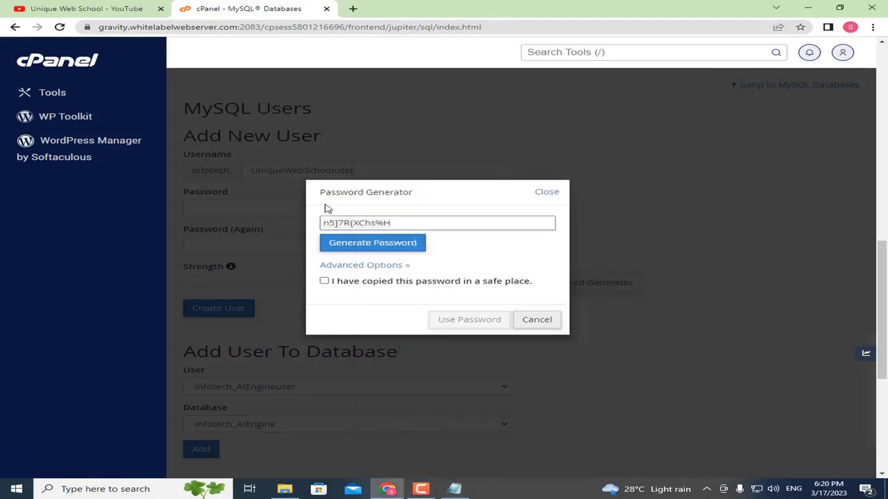
pyautogui.click(324, 281)
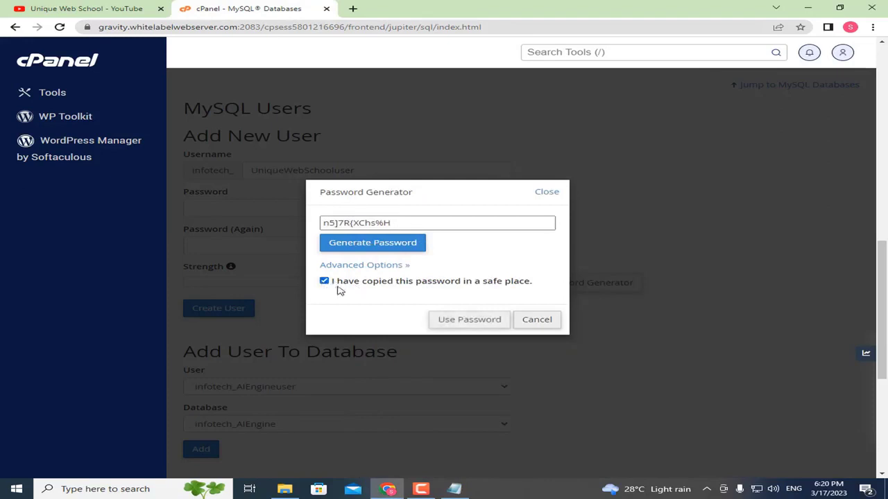
pyautogui.click(453, 322)
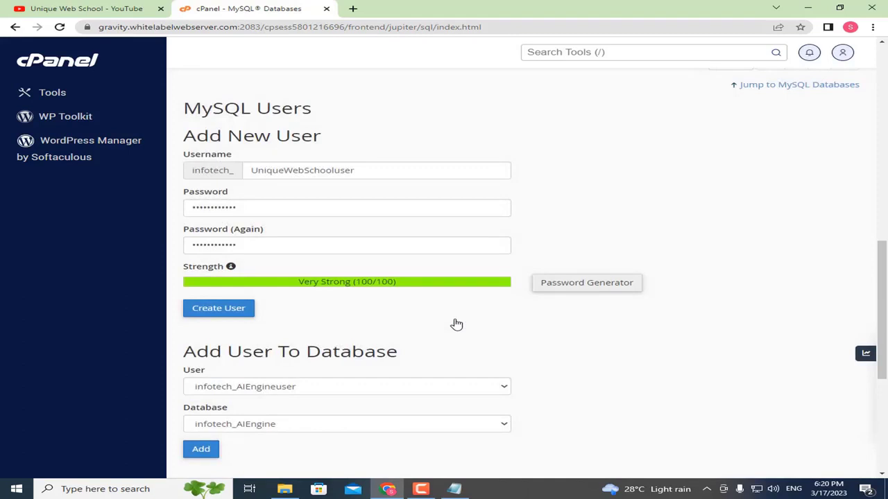
pyautogui.click(231, 311)
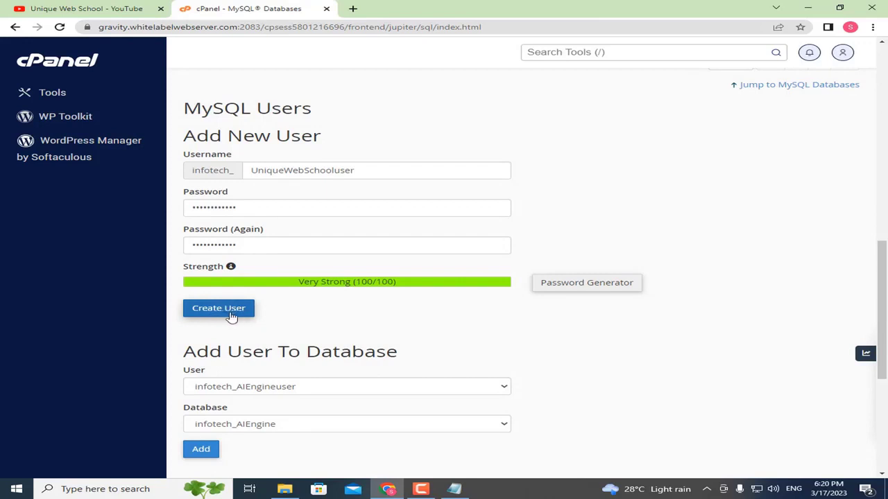
pyautogui.click(220, 312)
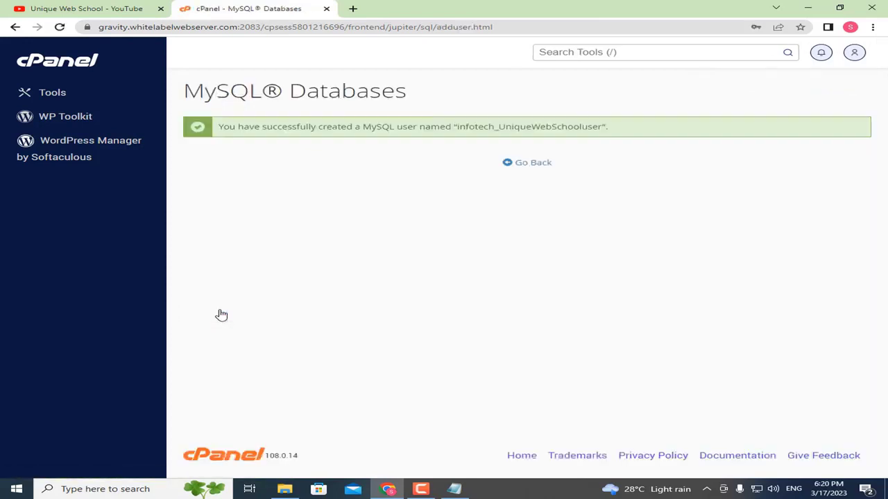
# - Return to the main MySQL Databases page and go to the Add User To Database section
pyautogui.moveTo(355, 126); pyautogui.dragTo(631, 138)
pyautogui.click(631, 138)
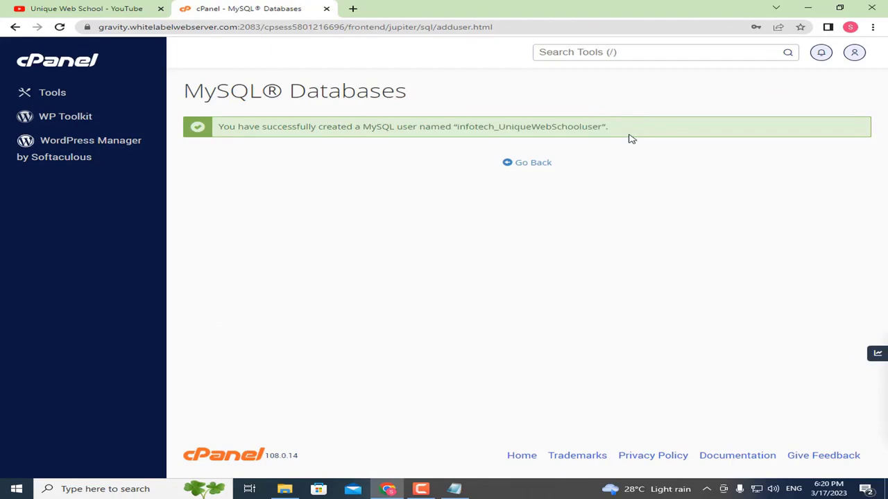
pyautogui.click(537, 165)
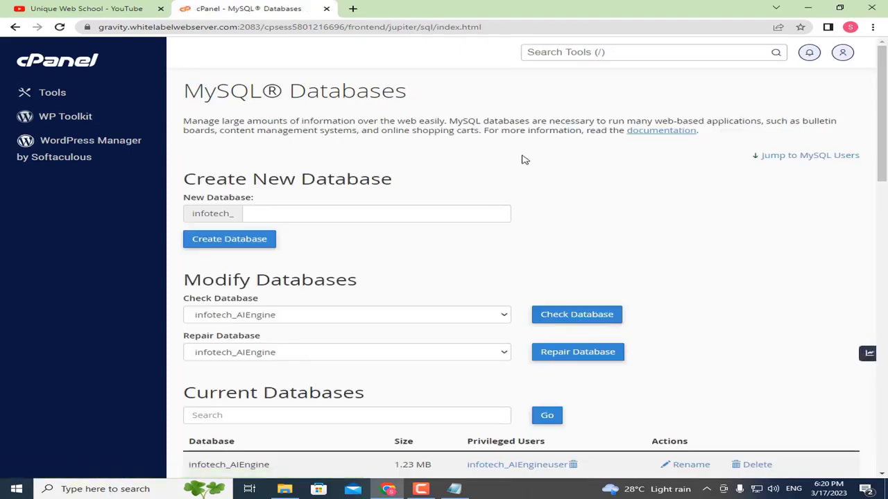
pyautogui.scroll(-8, 527, 170)
pyautogui.scroll(-3, 516, 178)
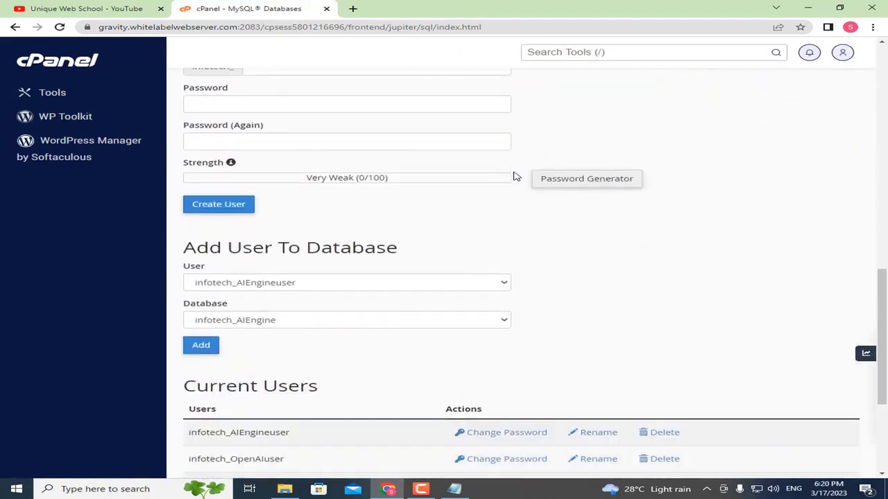
# - Add the user infotech_UniqueWebSchooluser to the database infotech_UniqueWebSchool
pyautogui.moveTo(183, 196); pyautogui.dragTo(380, 195)
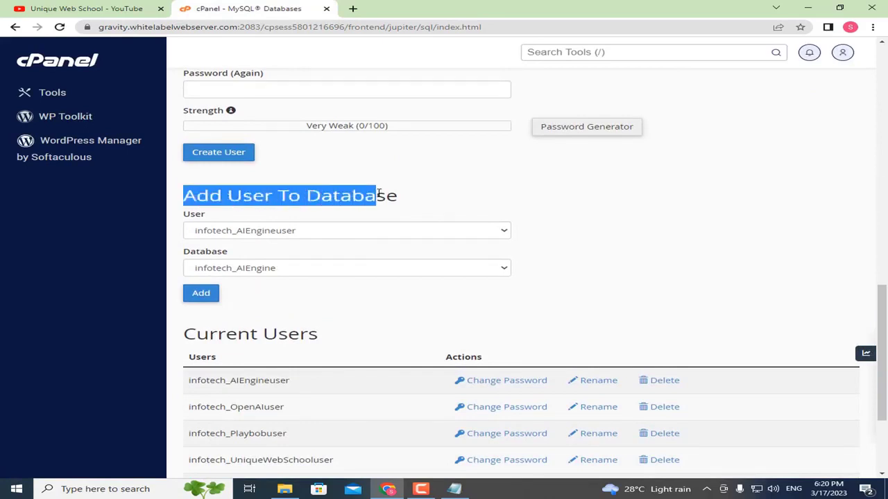
pyautogui.click(248, 230)
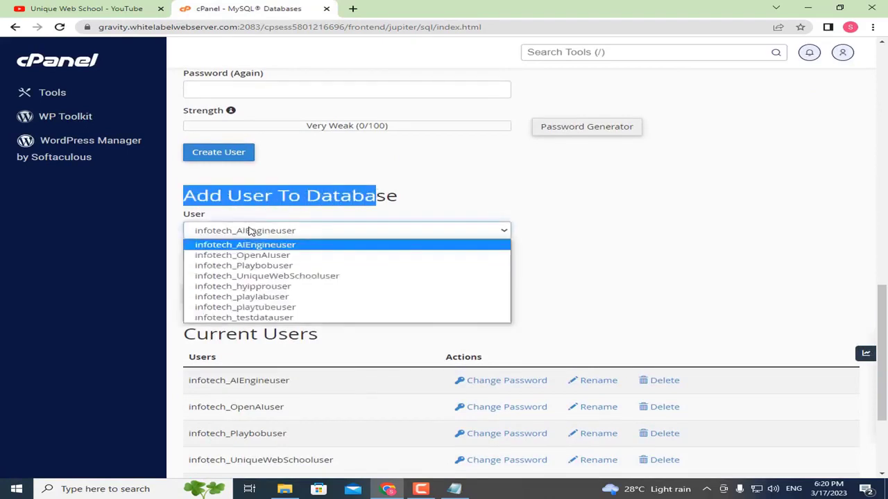
pyautogui.click(276, 278)
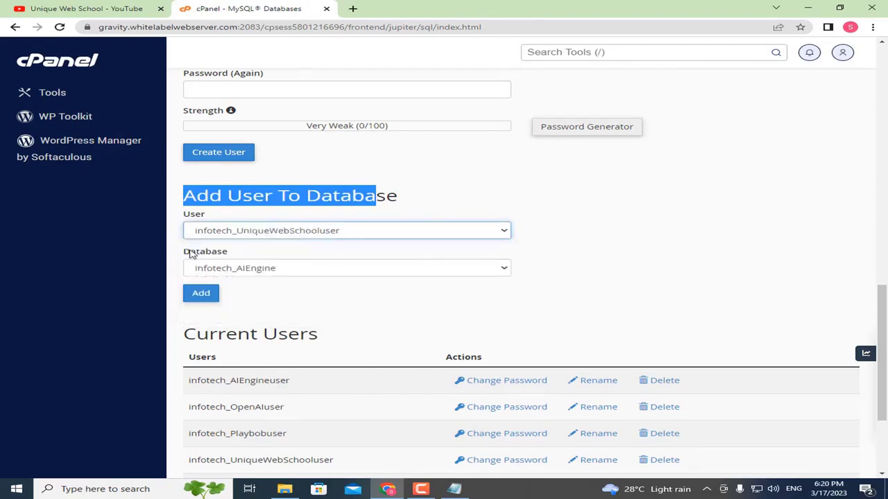
pyautogui.moveTo(191, 254); pyautogui.dragTo(242, 251)
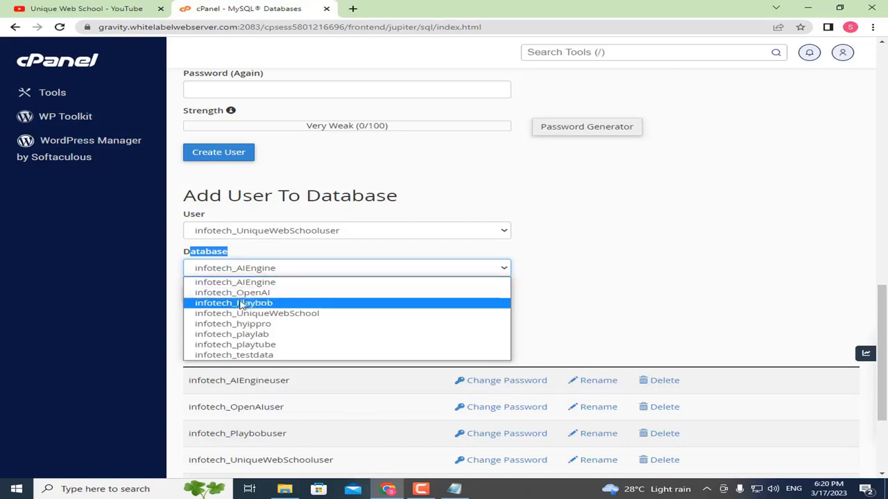
pyautogui.click(308, 317)
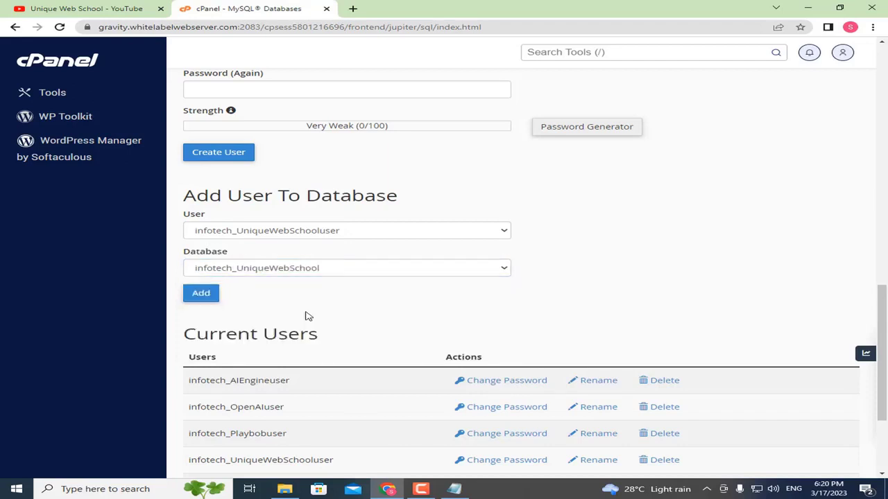
pyautogui.click(216, 299)
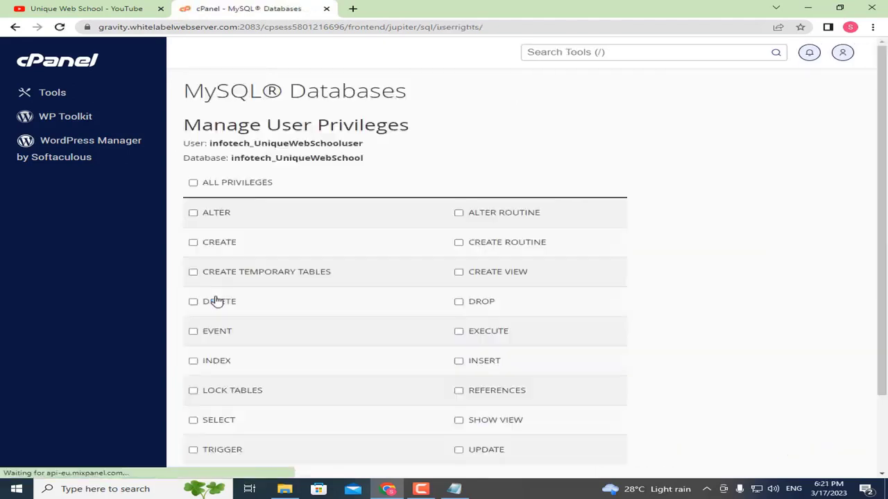
# - Grant the user ALL PRIVILEGES on the database and save the changes
pyautogui.click(207, 183)
pyautogui.scroll(-2, 314, 184)
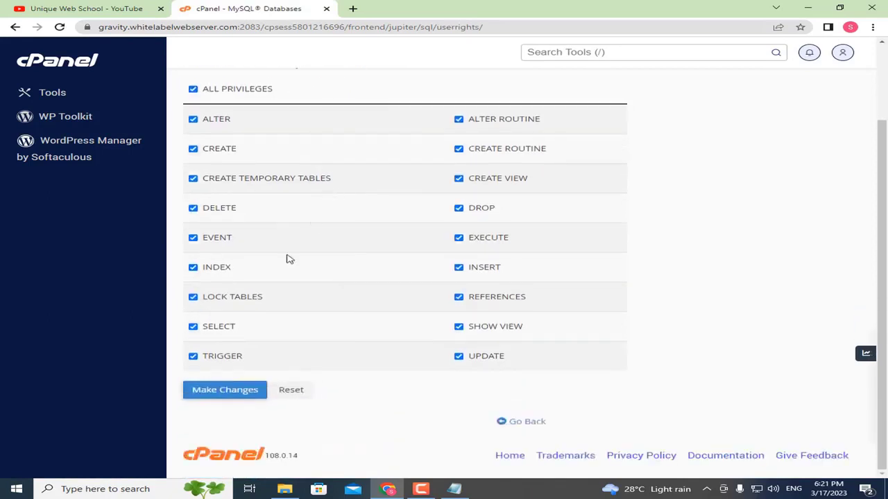
pyautogui.click(223, 389)
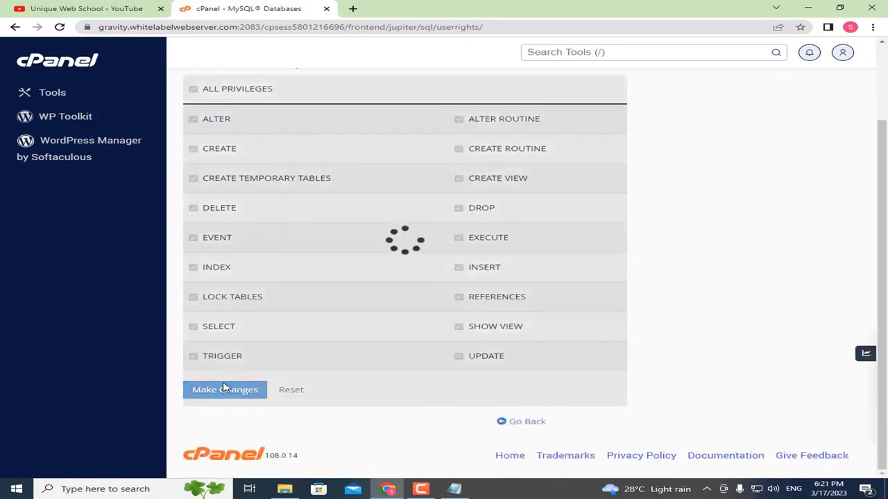
pyautogui.scroll(1, 290, 290)
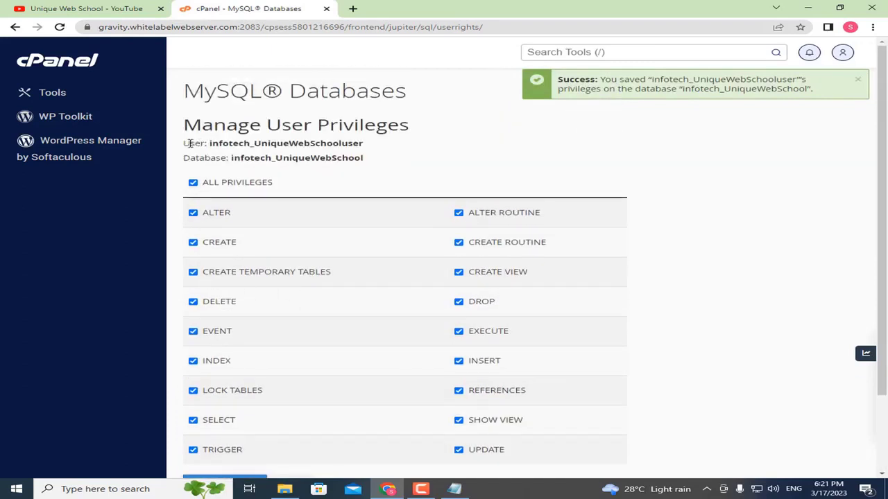
# - Copy the user and database name lines from the privileges page into the Notepad document below the stored password and save it
pyautogui.moveTo(180, 143); pyautogui.dragTo(462, 169)
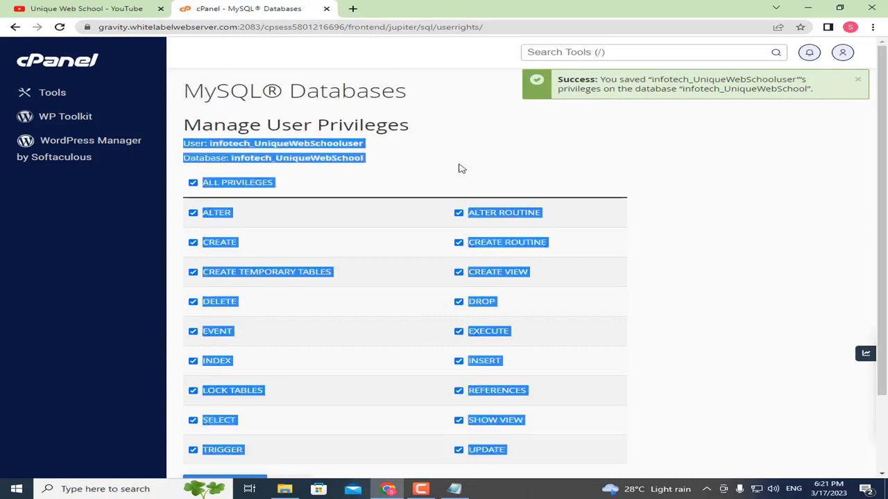
pyautogui.click(374, 162)
pyautogui.moveTo(187, 142); pyautogui.dragTo(370, 159)
pyautogui.hotkey('ctrl', 'c')
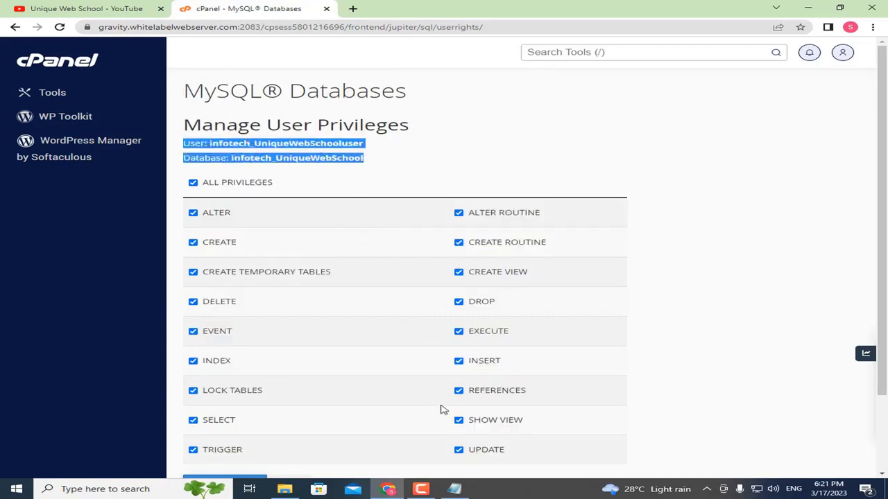
pyautogui.click(454, 489)
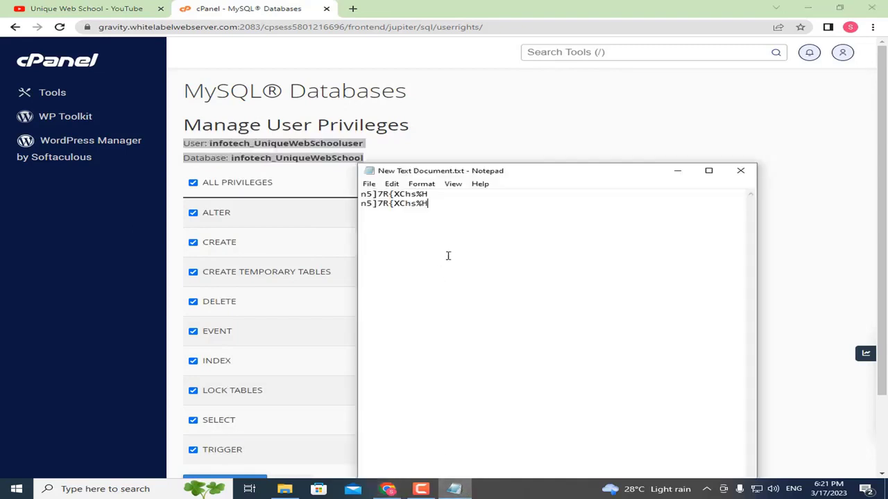
pyautogui.press('Return')
pyautogui.press('Return')
pyautogui.hotkey('ctrl', 'v')
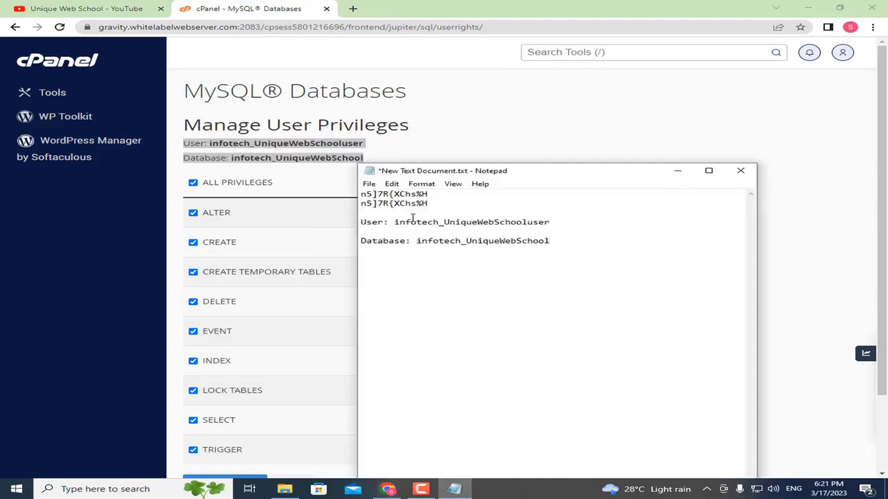
pyautogui.click(369, 184)
pyautogui.click(402, 230)
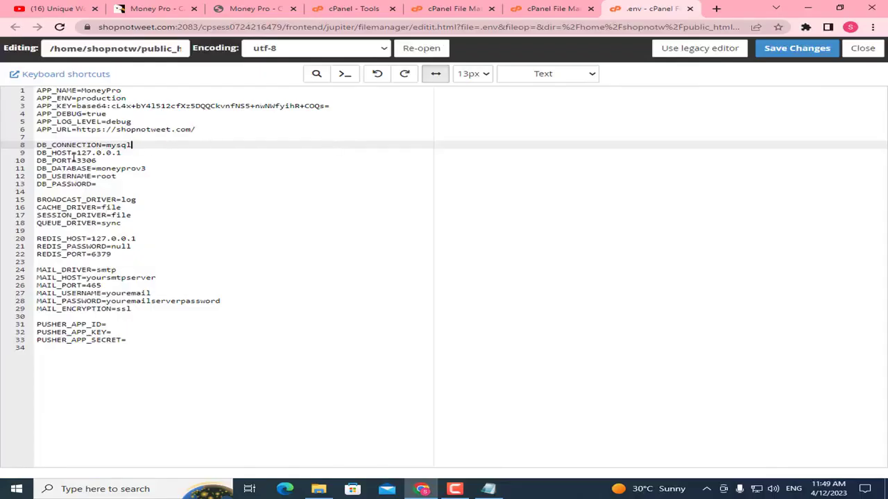
# - Set DB_HOST to localhost in the .env file, without leaving an extra blank line below it
pyautogui.moveTo(77, 153); pyautogui.dragTo(121, 154)
pyautogui.write('localhost')
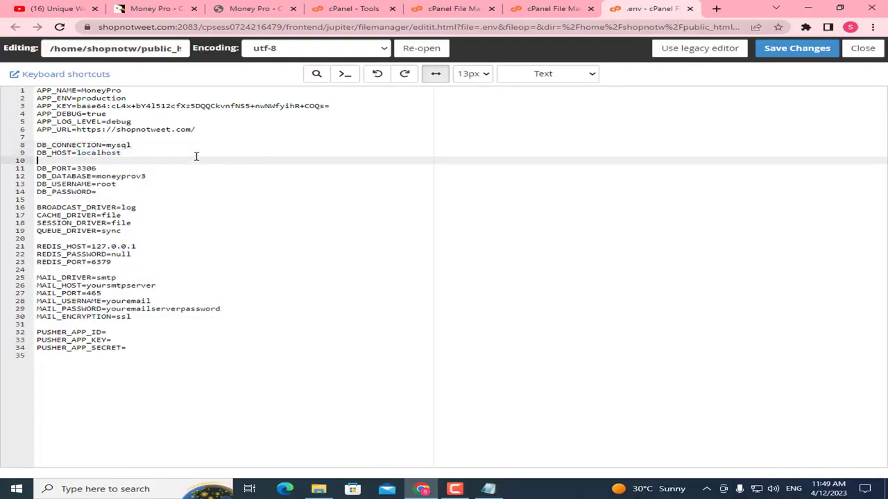
pyautogui.press('BackSpace')
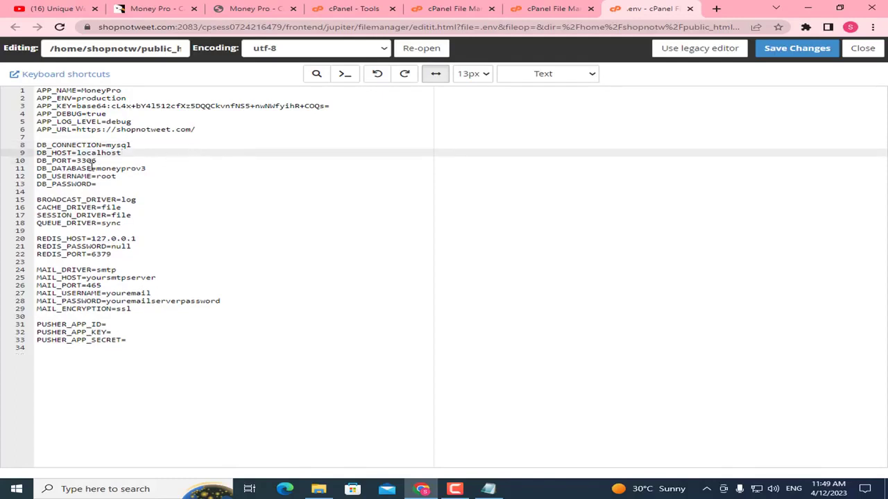
# - Set DB_DATABASE in the .env file to shopnotw_UniqueWeb, copied from the Notepad notes
pyautogui.click(93, 168)
pyautogui.click(490, 489)
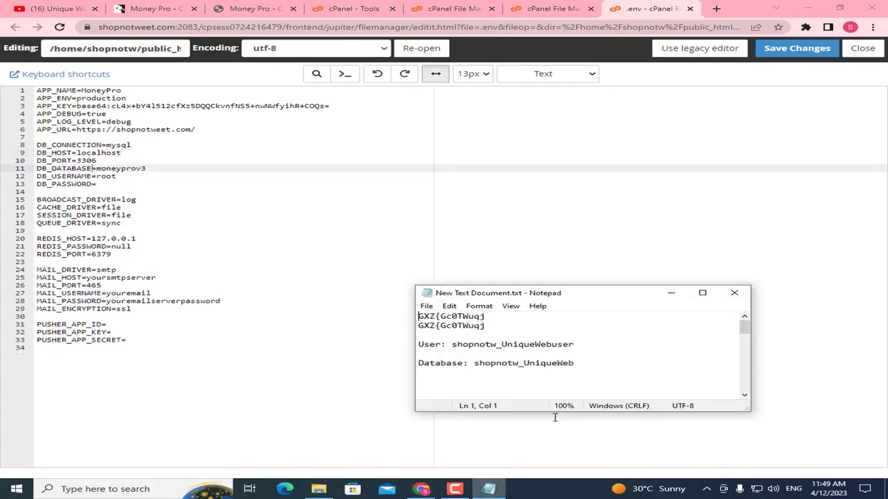
pyautogui.moveTo(477, 363); pyautogui.dragTo(588, 361)
pyautogui.rightClick(588, 362)
pyautogui.click(640, 241)
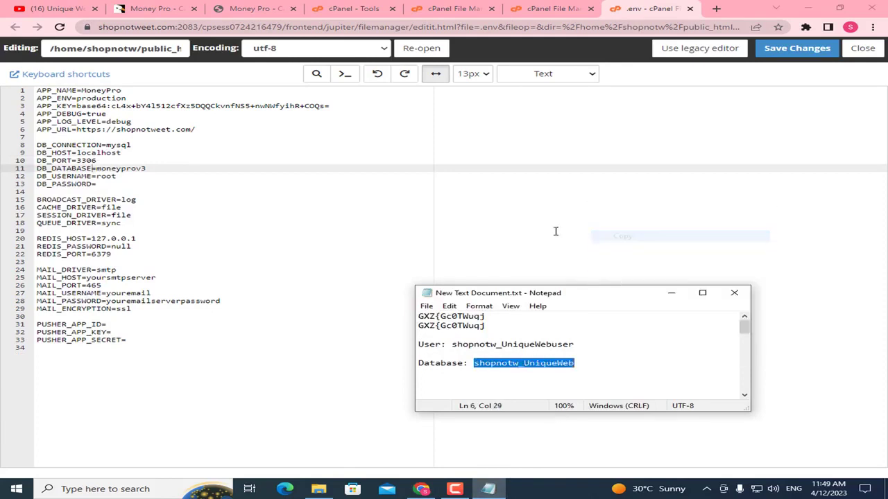
pyautogui.click(92, 169)
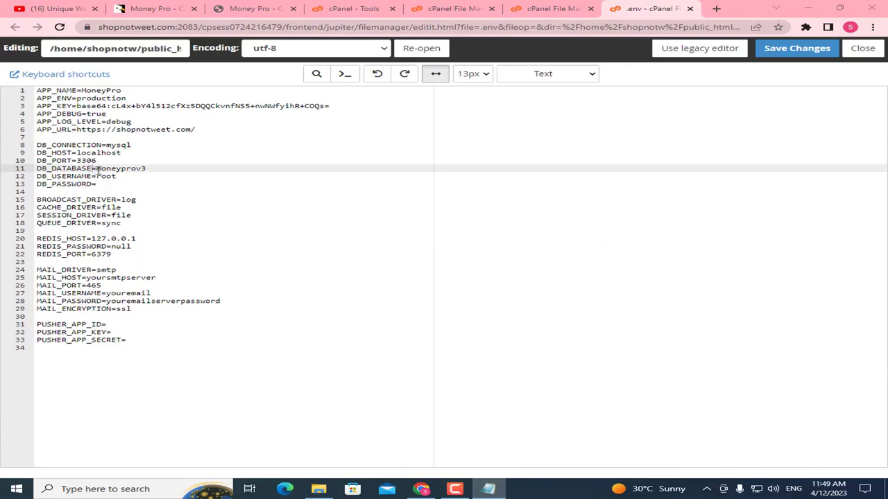
pyautogui.doubleClick(186, 169)
pyautogui.hotkey('ctrl', 'v')
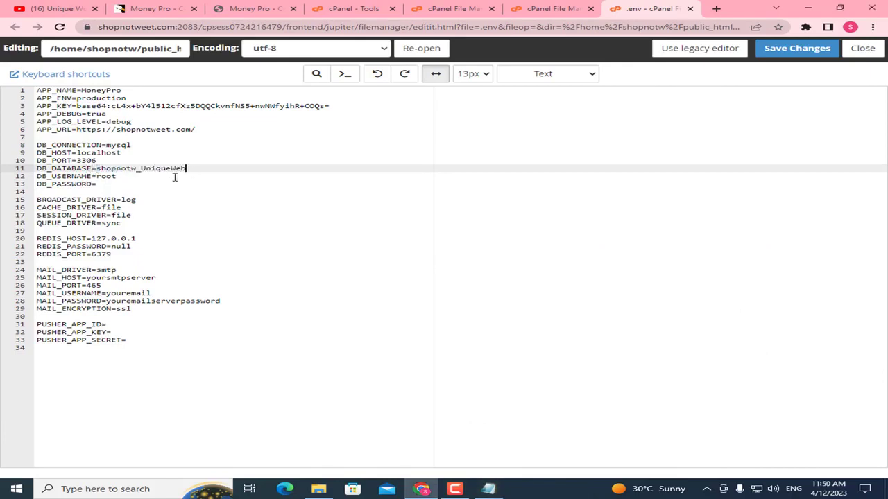
# - Set DB_USERNAME in the .env file to shopnotw_UniqueWebuser, copied from the Notepad notes
pyautogui.click(475, 448)
pyautogui.click(488, 489)
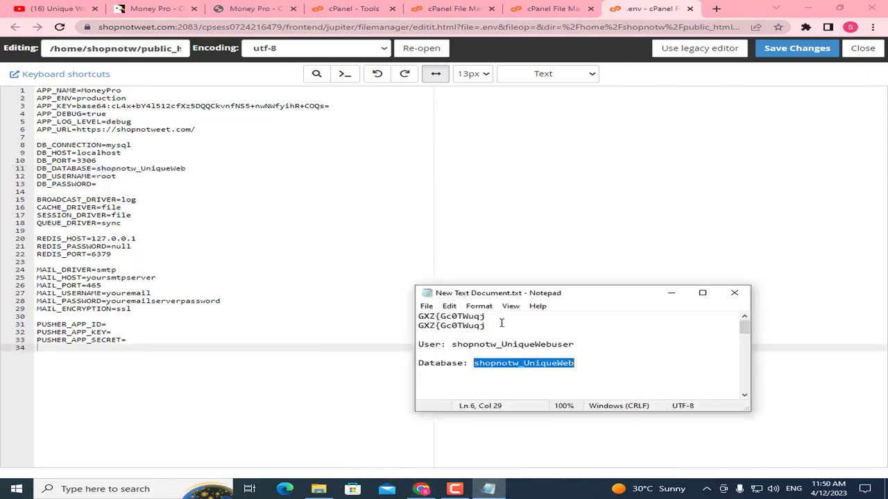
pyautogui.moveTo(456, 340); pyautogui.dragTo(419, 340)
pyautogui.moveTo(593, 340); pyautogui.dragTo(452, 344)
pyautogui.rightClick(475, 342)
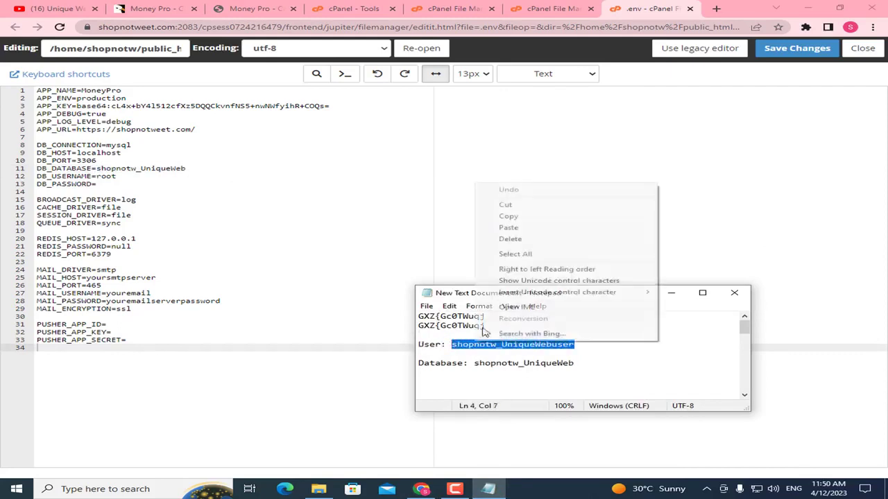
pyautogui.click(509, 216)
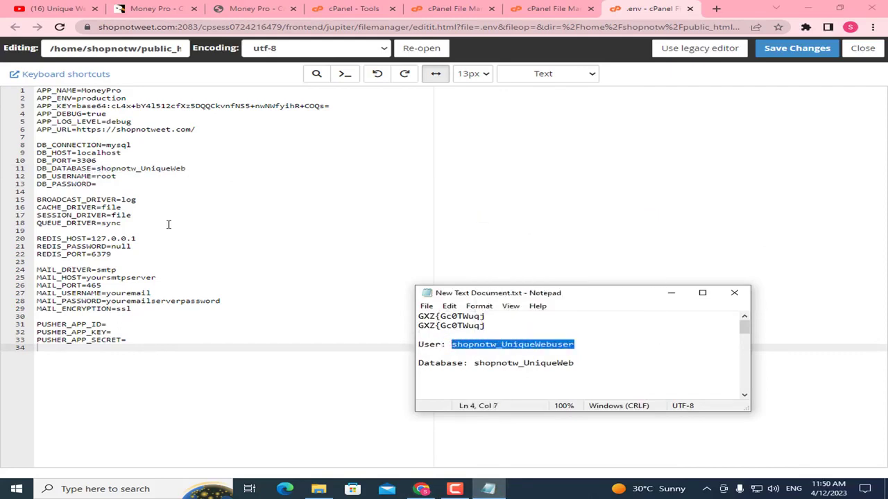
pyautogui.doubleClick(106, 178)
pyautogui.hotkey('ctrl', 'v')
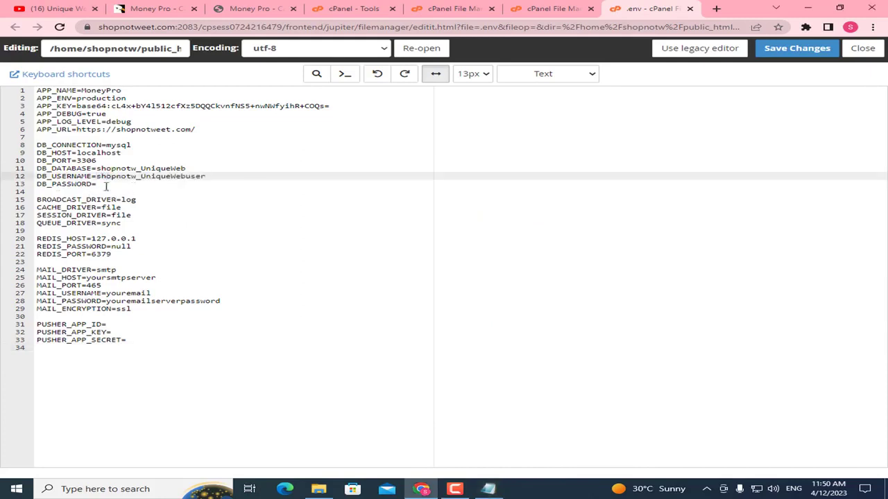
# - Fill in DB_PASSWORD with the database password copied from the Notepad notes and save the .env file
pyautogui.click(488, 489)
pyautogui.click(486, 325)
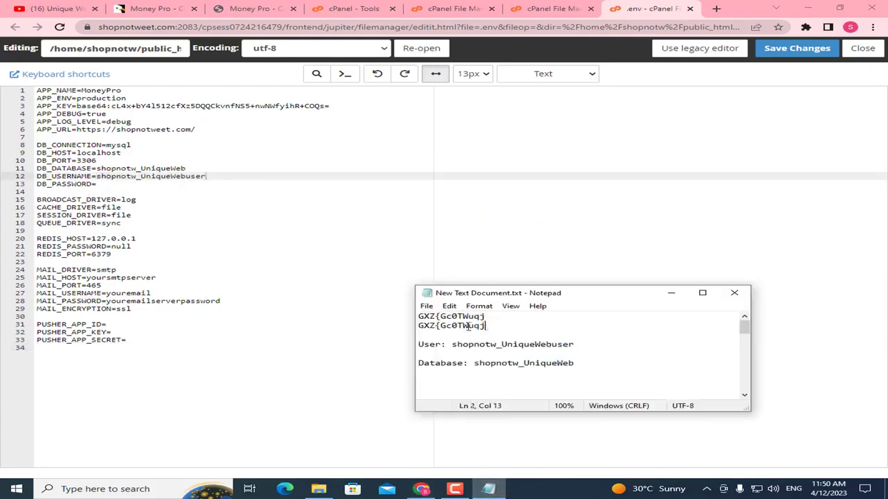
pyautogui.moveTo(485, 325); pyautogui.dragTo(418, 326)
pyautogui.rightClick(450, 326)
pyautogui.click(493, 199)
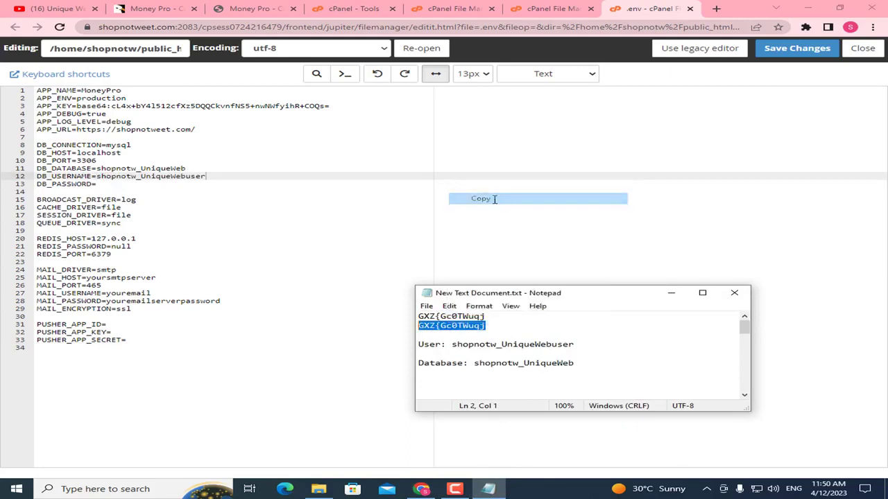
pyautogui.click(123, 208)
pyautogui.click(119, 186)
pyautogui.hotkey('ctrl', 'v')
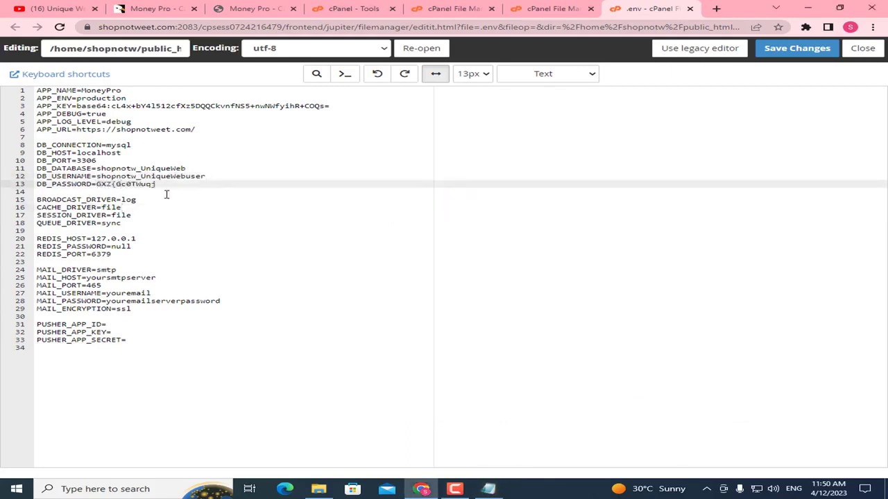
pyautogui.click(797, 48)
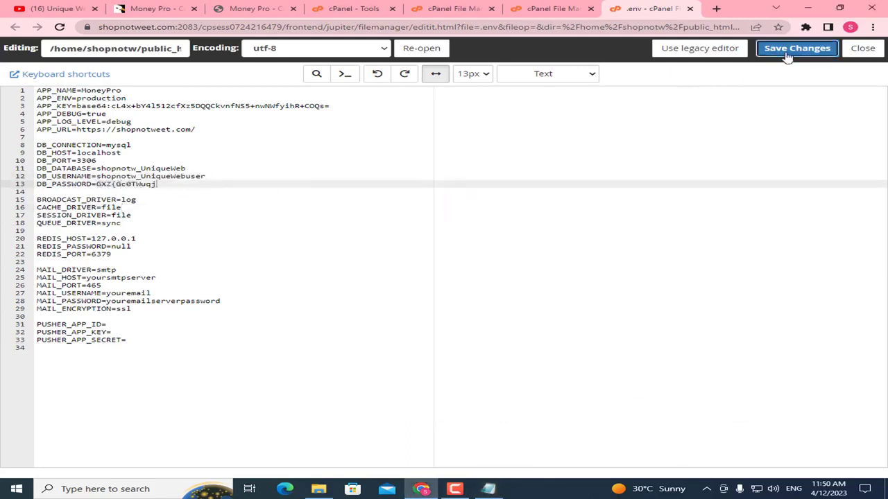
pyautogui.click(511, 87)
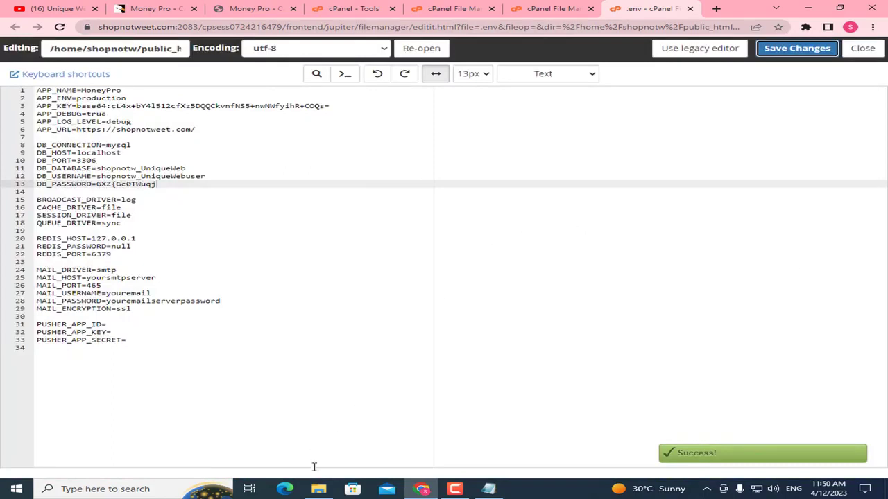
# - Locate moneypro.sql in File Explorer, in the db folder of the downloaded Money Pro - Cashflow and Budgeting Manager package
pyautogui.click(318, 489)
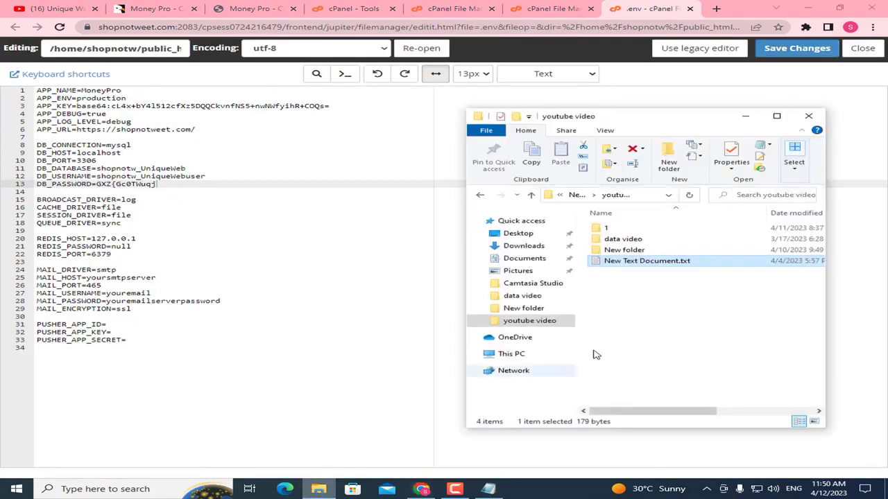
pyautogui.click(524, 245)
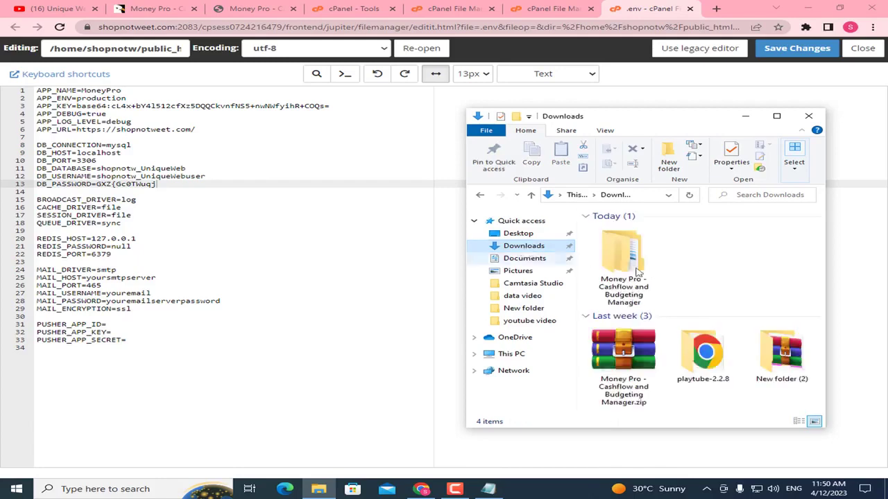
pyautogui.doubleClick(638, 272)
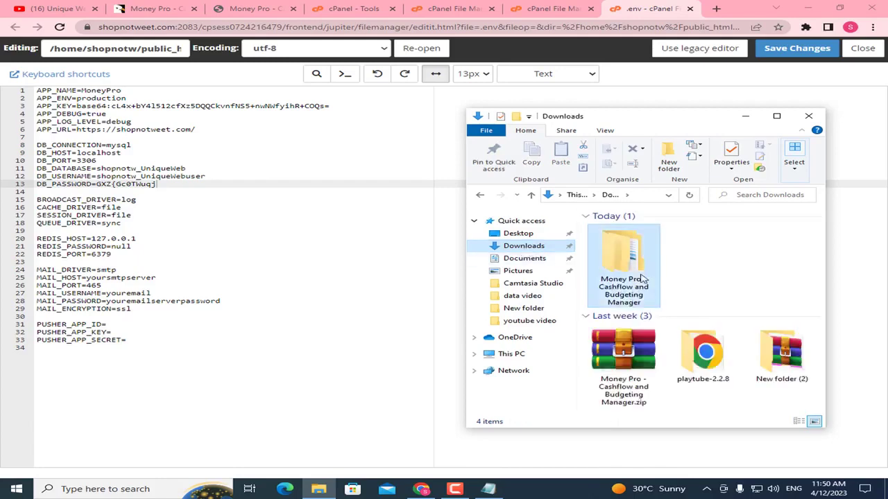
pyautogui.doubleClick(634, 229)
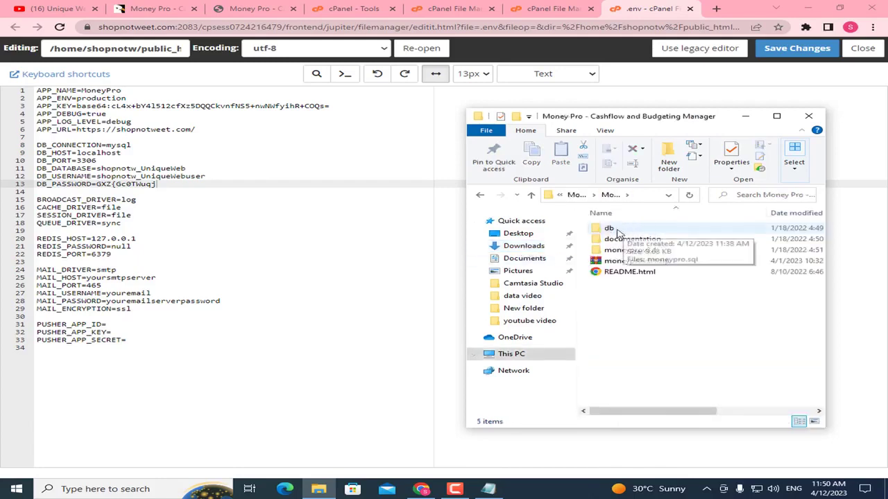
pyautogui.doubleClick(613, 229)
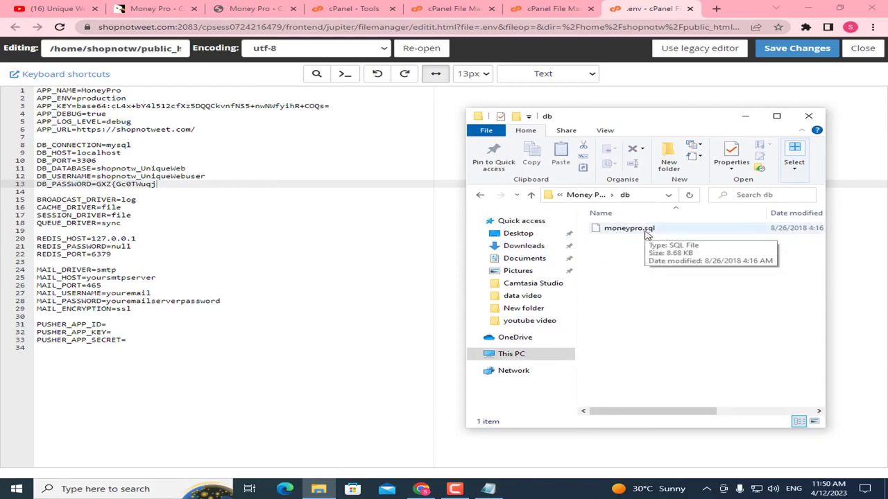
# - Return to the cPanel tools, open phpMyAdmin and select the shopnotw_UniqueWeb database
pyautogui.click(358, 8)
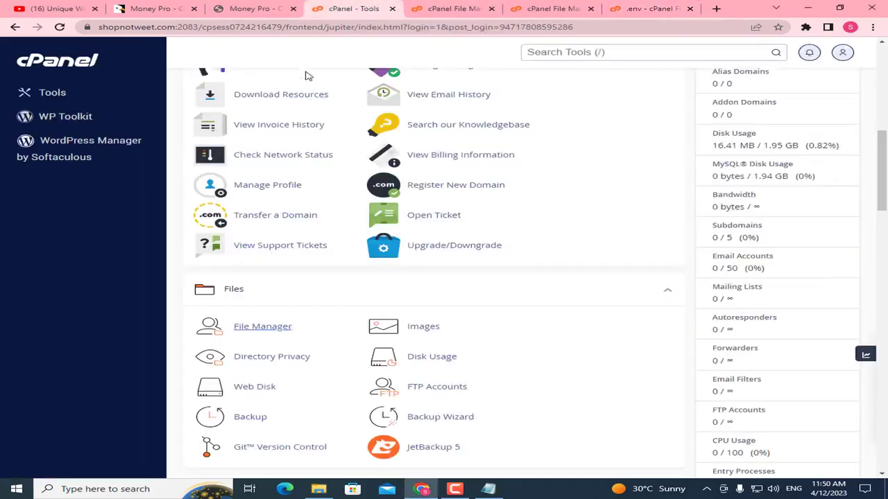
pyautogui.scroll(-4, 398, 145)
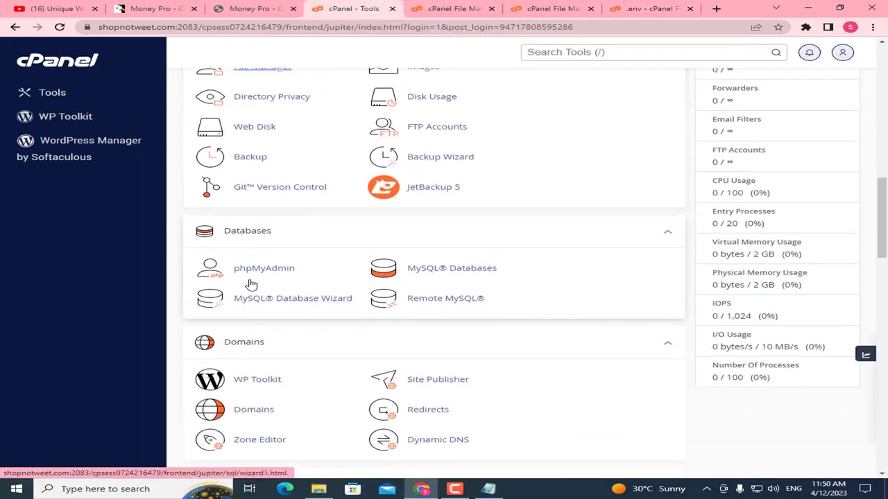
pyautogui.click(275, 275)
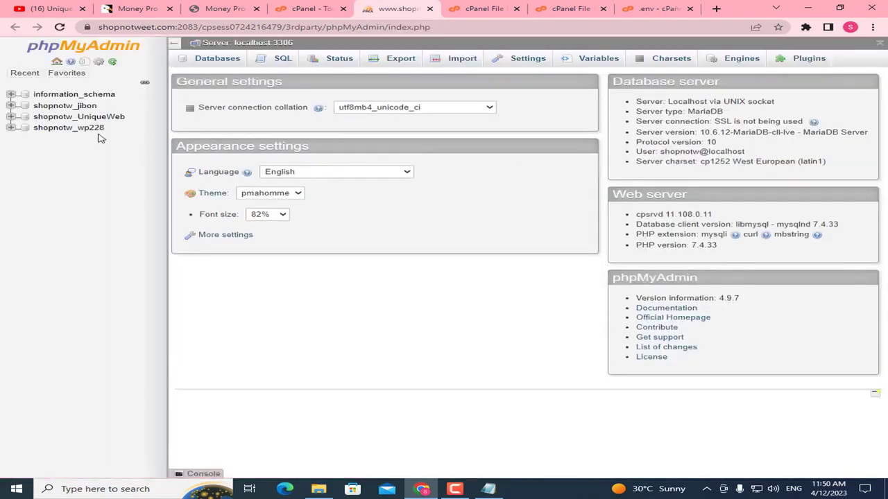
pyautogui.click(115, 117)
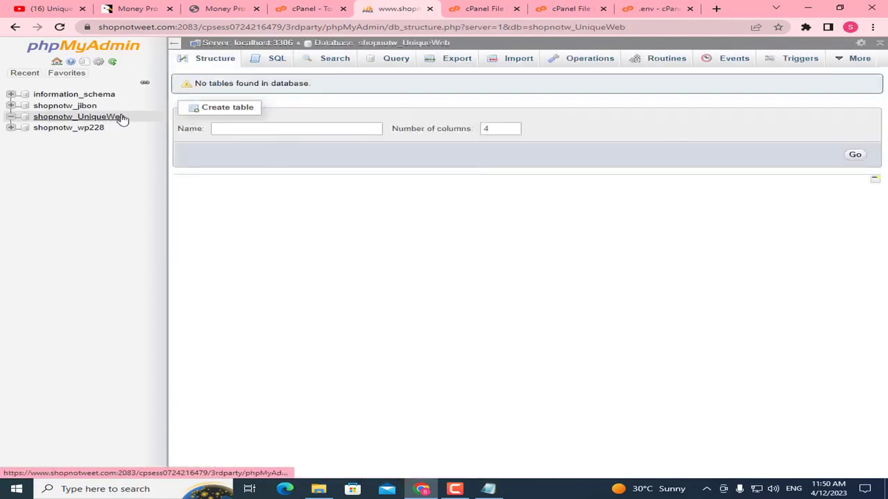
# - Import moneypro.sql from the db folder into the shopnotw_UniqueWeb database in SQL format
pyautogui.click(518, 61)
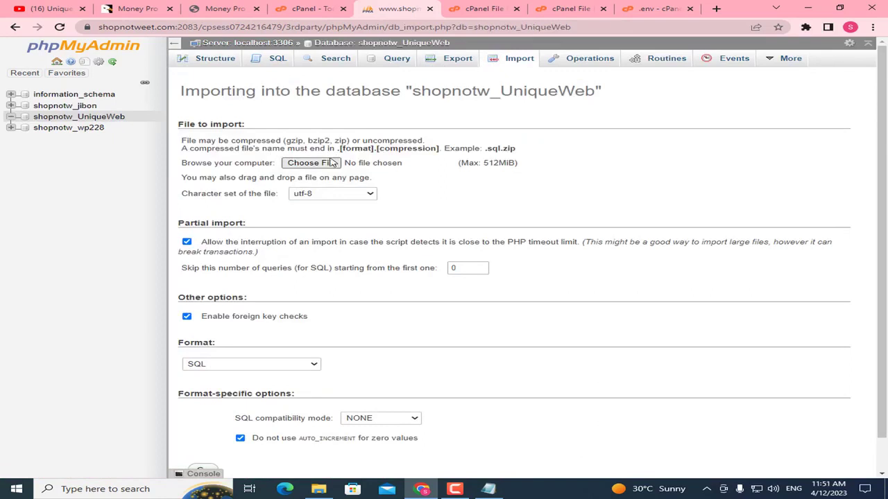
pyautogui.click(312, 162)
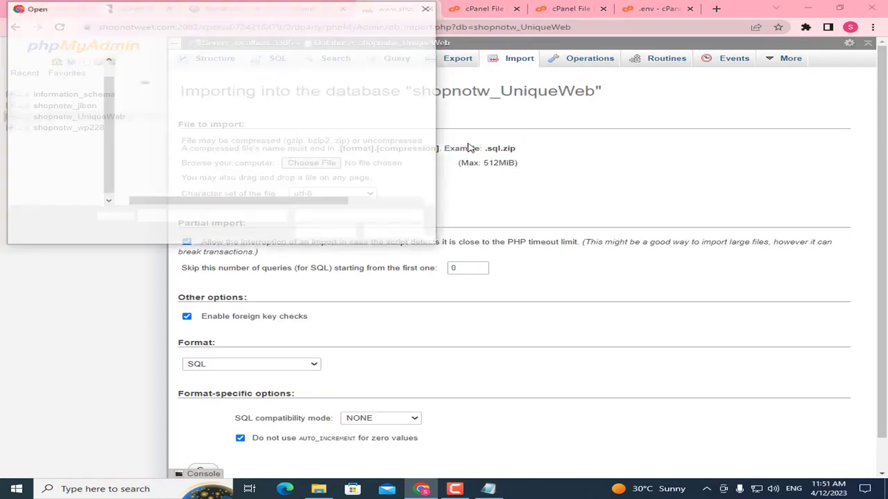
pyautogui.doubleClick(147, 77)
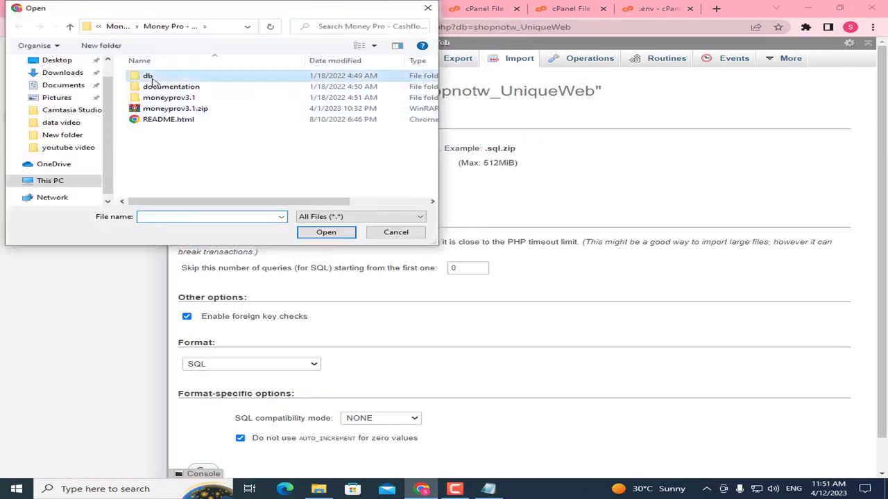
pyautogui.click(161, 78)
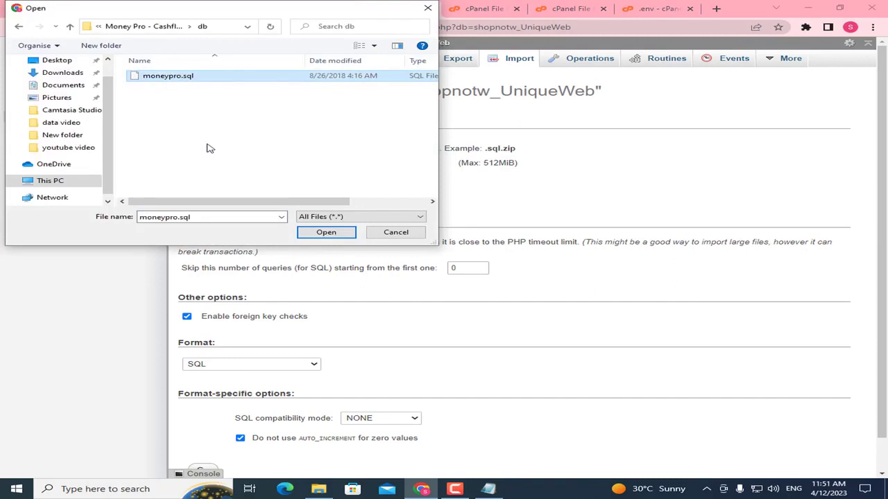
pyautogui.click(326, 233)
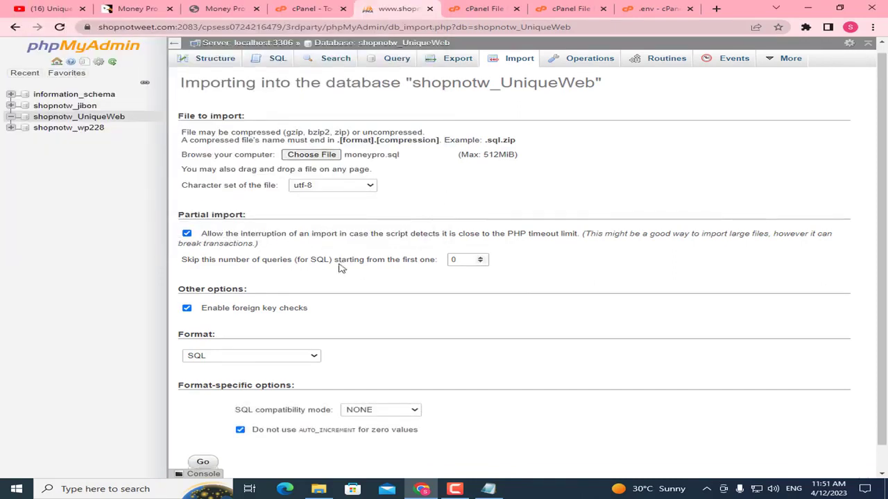
pyautogui.scroll(-1, 341, 261)
pyautogui.click(201, 433)
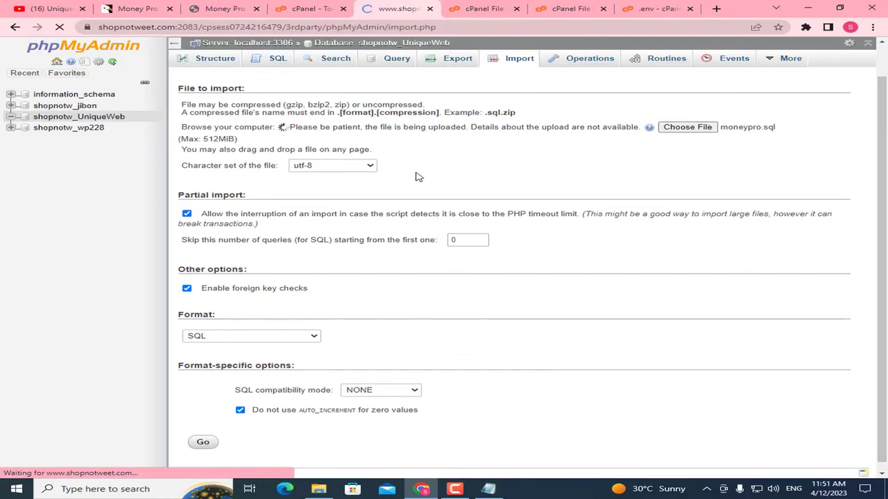
# - Check the moneypro.sql import result and view the tables in the shopnotw_UniqueWeb database
pyautogui.scroll(-1, 418, 177)
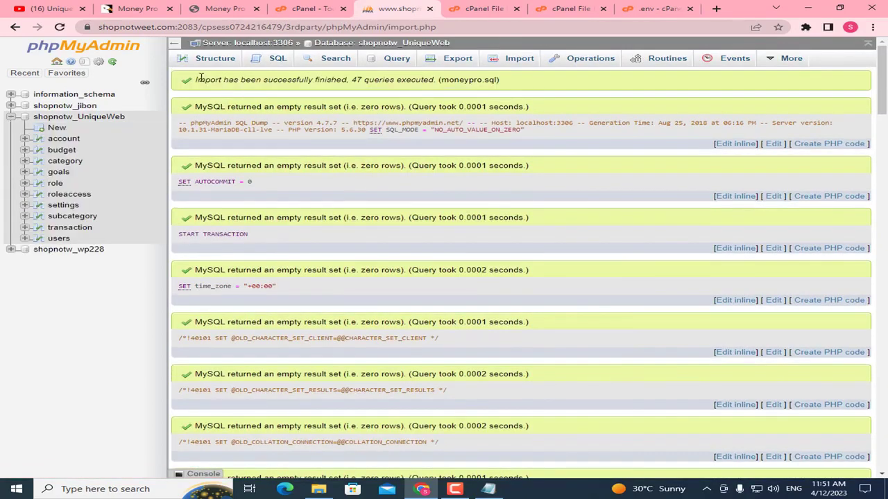
pyautogui.moveTo(198, 78); pyautogui.dragTo(373, 76)
pyautogui.click(377, 82)
pyautogui.click(108, 118)
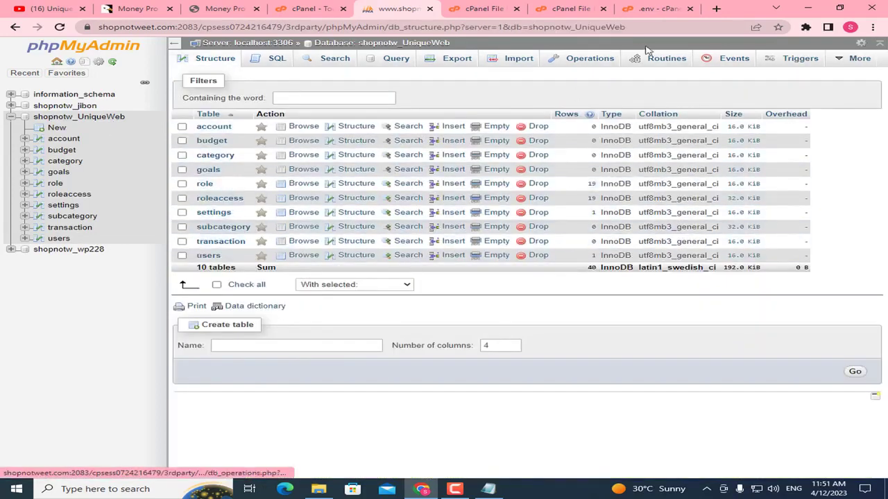
# - Open the shopnotweet.com site in a new browser tab and reload its login page
pyautogui.click(715, 9)
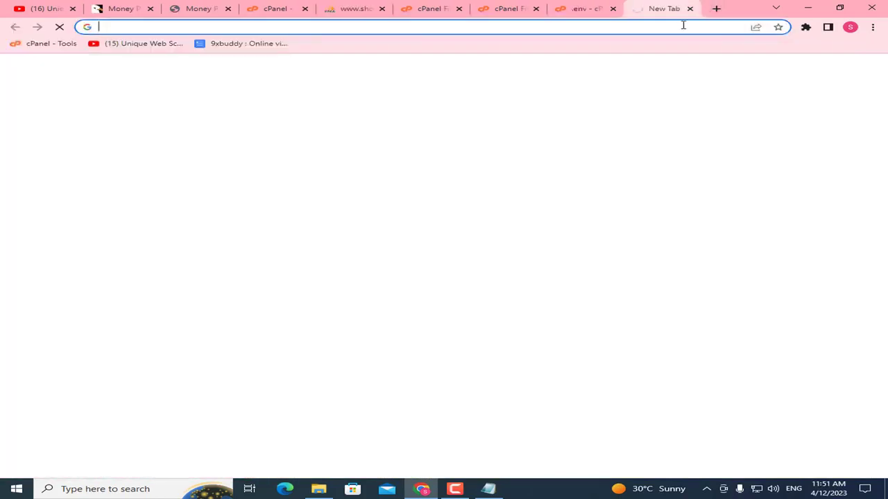
pyautogui.write('s')
pyautogui.press('Return')
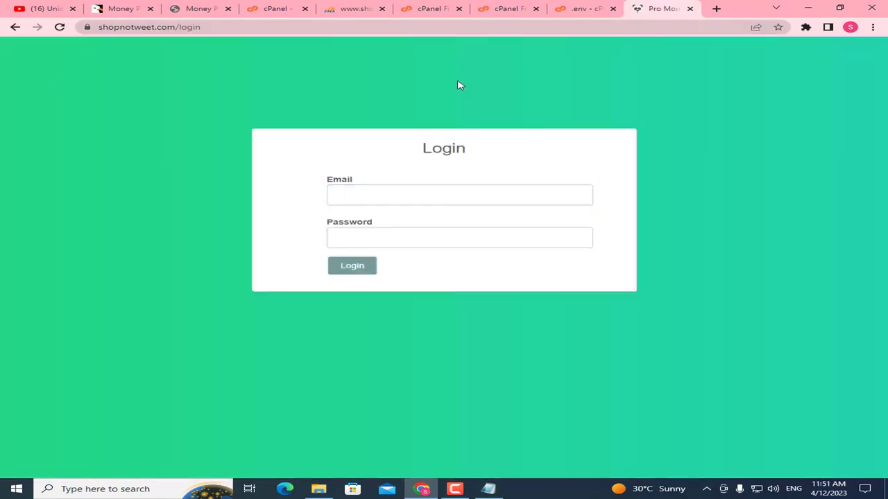
pyautogui.rightClick(458, 82)
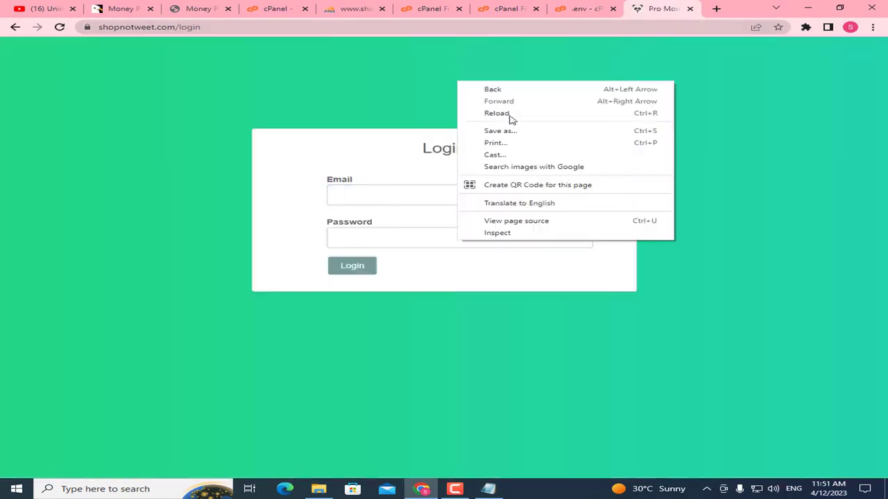
pyautogui.click(497, 113)
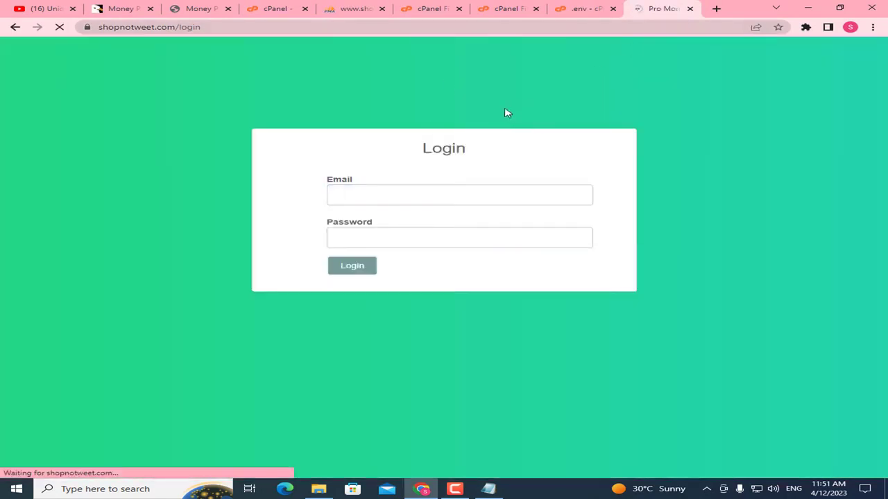
pyautogui.click(365, 199)
pyautogui.moveTo(319, 183); pyautogui.dragTo(418, 221)
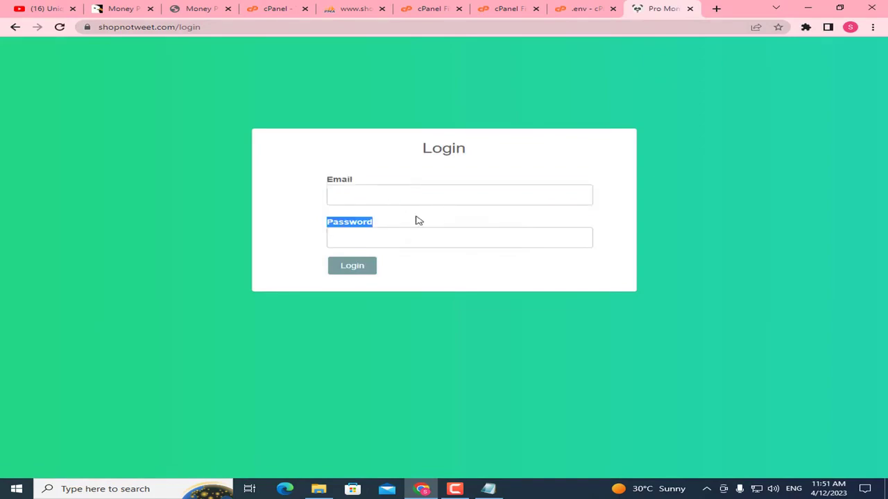
# - Copy the default admin username from the Money Pro documentation into the login form's Email field
pyautogui.click(218, 10)
pyautogui.scroll(-3, 368, 222)
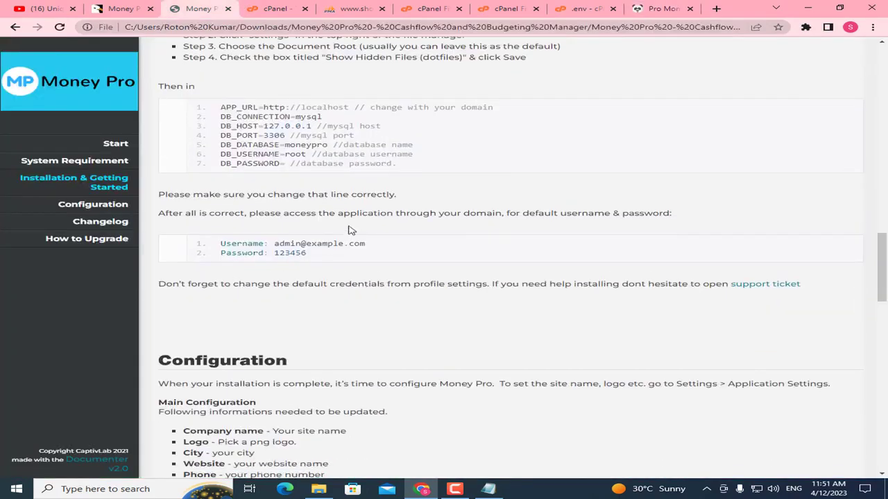
pyautogui.doubleClick(358, 246)
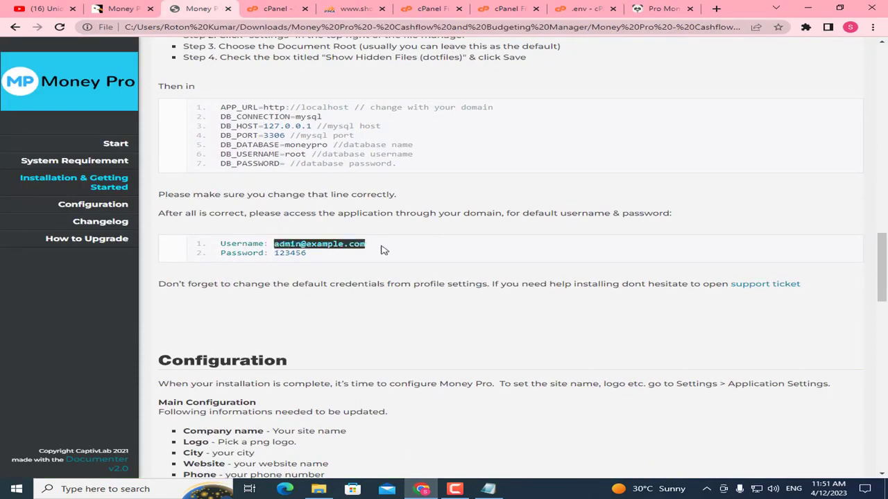
pyautogui.rightClick(381, 248)
pyautogui.click(392, 254)
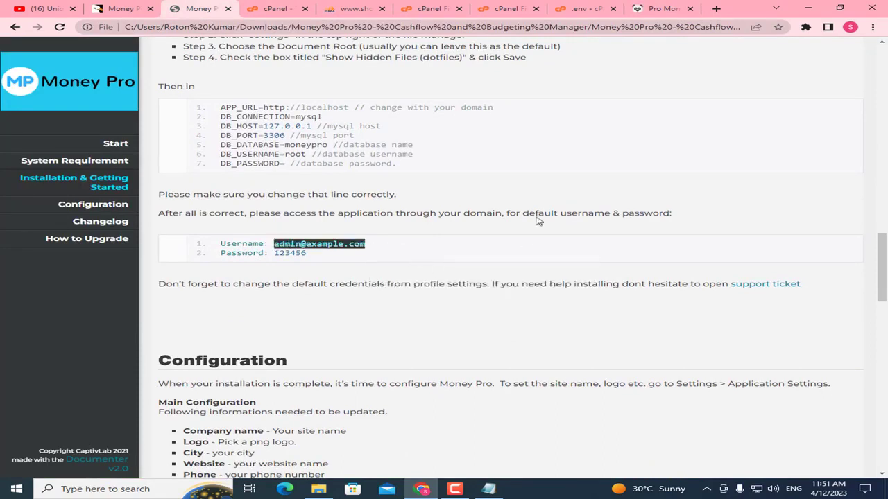
pyautogui.click(657, 8)
pyautogui.click(400, 193)
pyautogui.hotkey('ctrl', 'v')
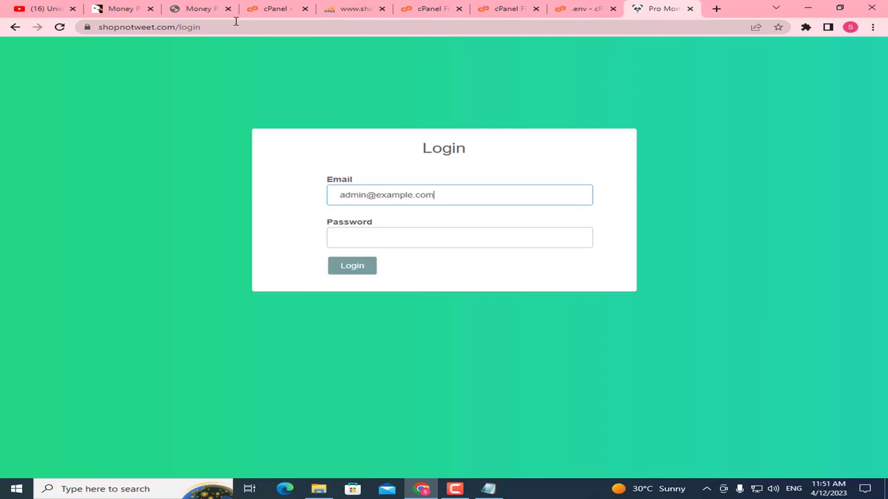
# - Fill in the Password field with the default password copied from the documentation, log in and dismiss the browser's password prompts
pyautogui.click(199, 8)
pyautogui.doubleClick(291, 254)
pyautogui.rightClick(305, 254)
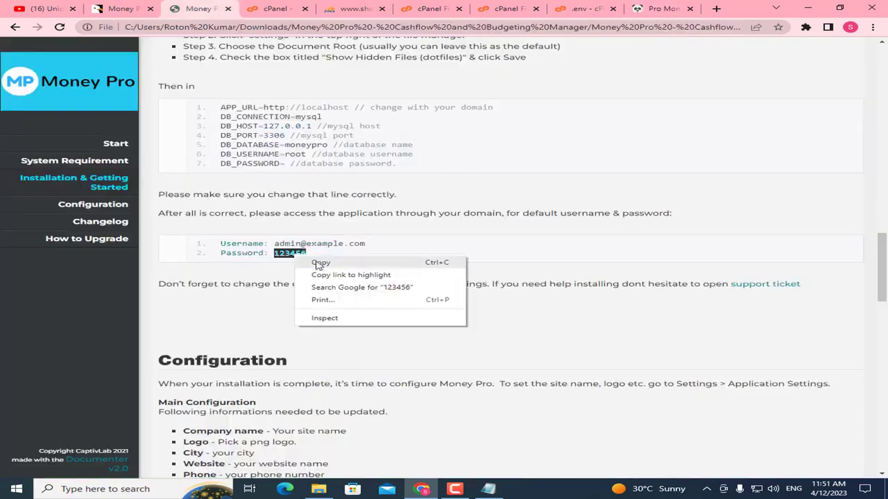
pyautogui.click(326, 262)
pyautogui.click(647, 7)
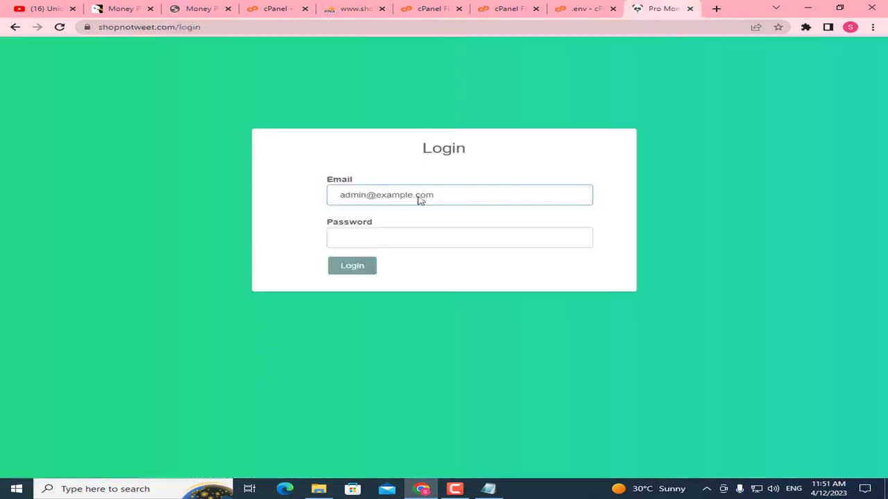
pyautogui.click(388, 239)
pyautogui.hotkey('ctrl', 'v')
pyautogui.click(355, 269)
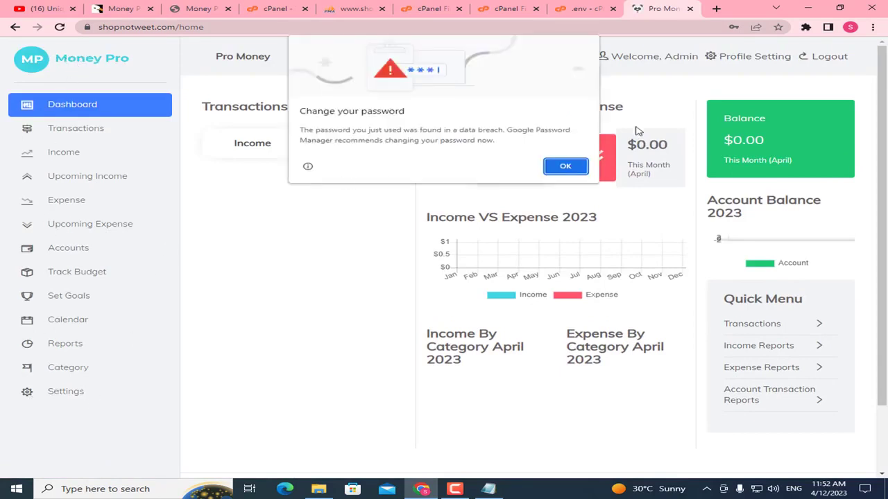
pyautogui.click(568, 166)
pyautogui.click(775, 176)
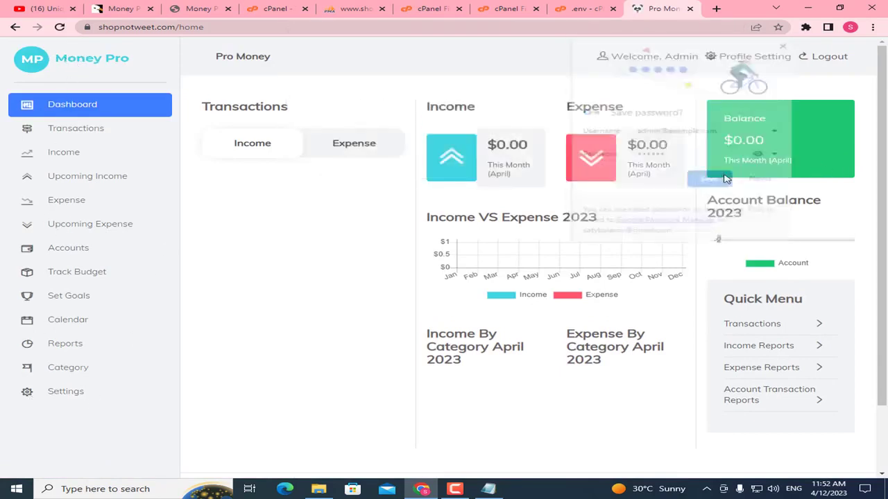
# - Open the admin's profile settings and review the full name, phone, email and password fields
pyautogui.click(743, 60)
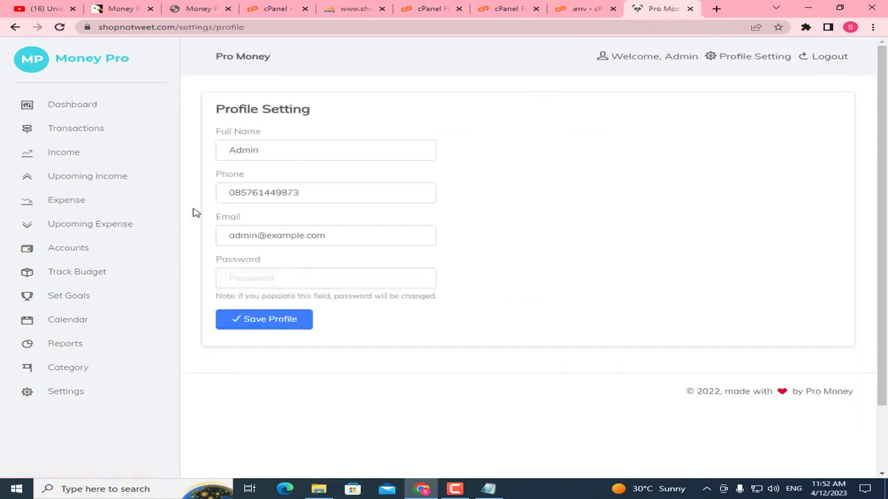
pyautogui.moveTo(215, 216); pyautogui.dragTo(323, 234)
pyautogui.tripleClick(323, 234)
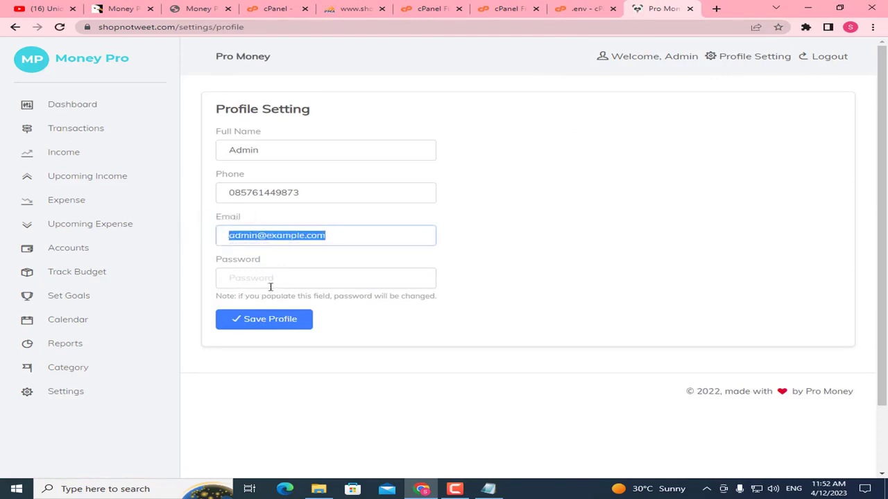
pyautogui.click(262, 277)
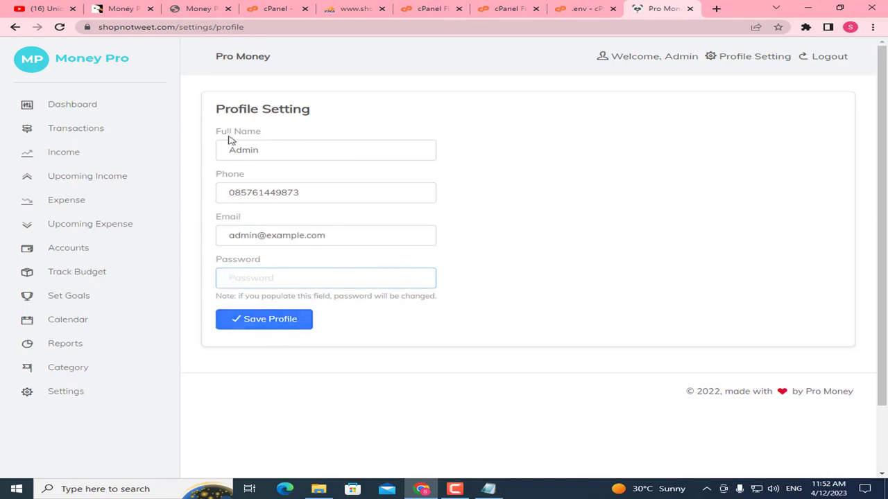
pyautogui.moveTo(221, 131); pyautogui.dragTo(255, 132)
pyautogui.doubleClick(249, 145)
pyautogui.moveTo(224, 175); pyautogui.dragTo(240, 190)
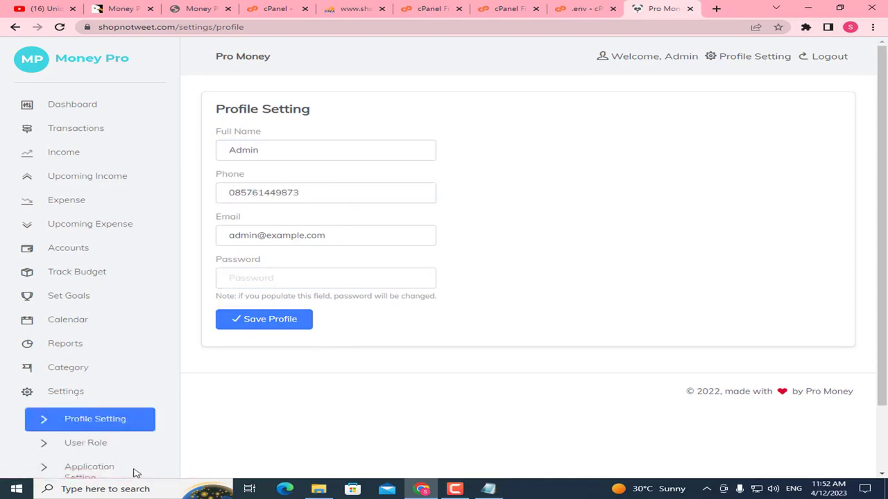
# - Look over the Settings options and the Money Pro dashboard, and switch to the UniqueWebSchool YouTube channel page
pyautogui.scroll(-1, 115, 456)
pyautogui.scroll(1, 90, 347)
pyautogui.scroll(1, 83, 236)
pyautogui.click(90, 113)
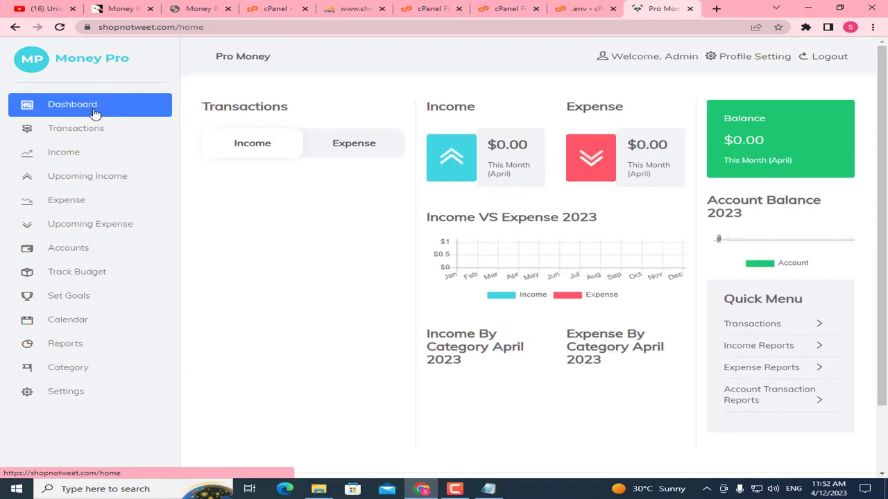
pyautogui.click(38, 5)
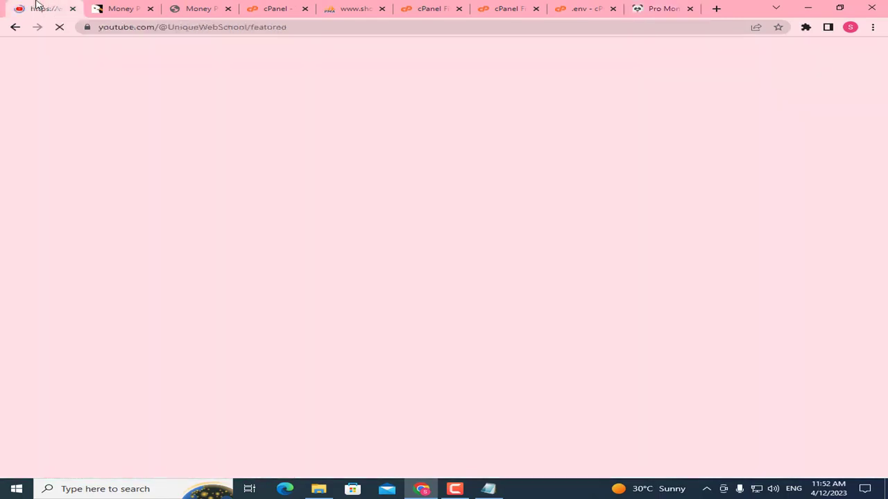